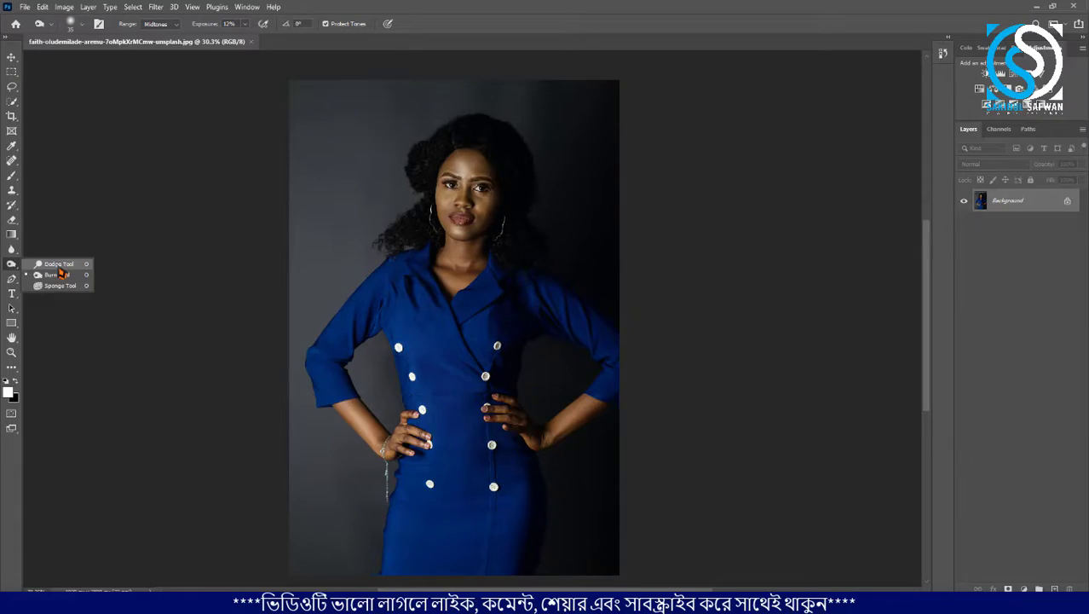
Activate the Dodge Tool with the range set to Midtones and the exposure at 50% for the woman's face
click(56, 275)
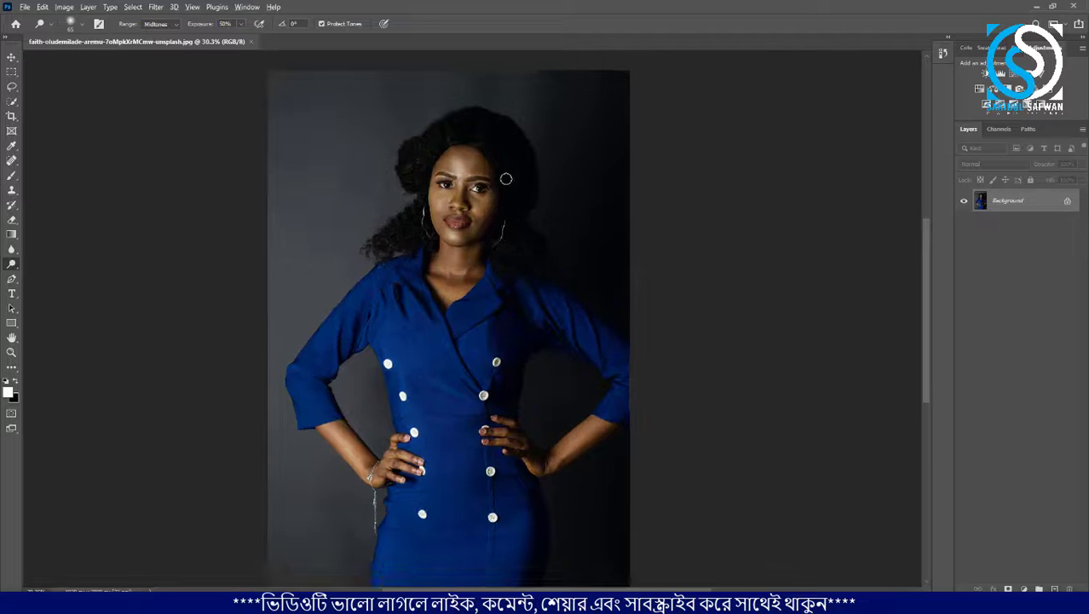
scroll(503, 175, up, 5)
scroll(427, 246, down, 2)
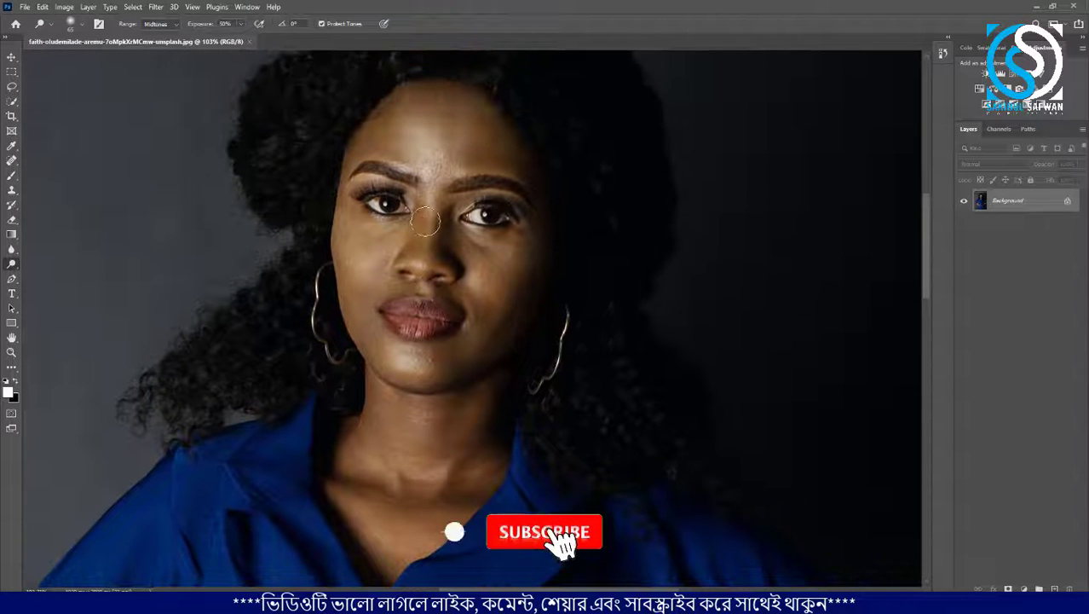
scroll(424, 157, down, 2)
scroll(424, 157, up, 2)
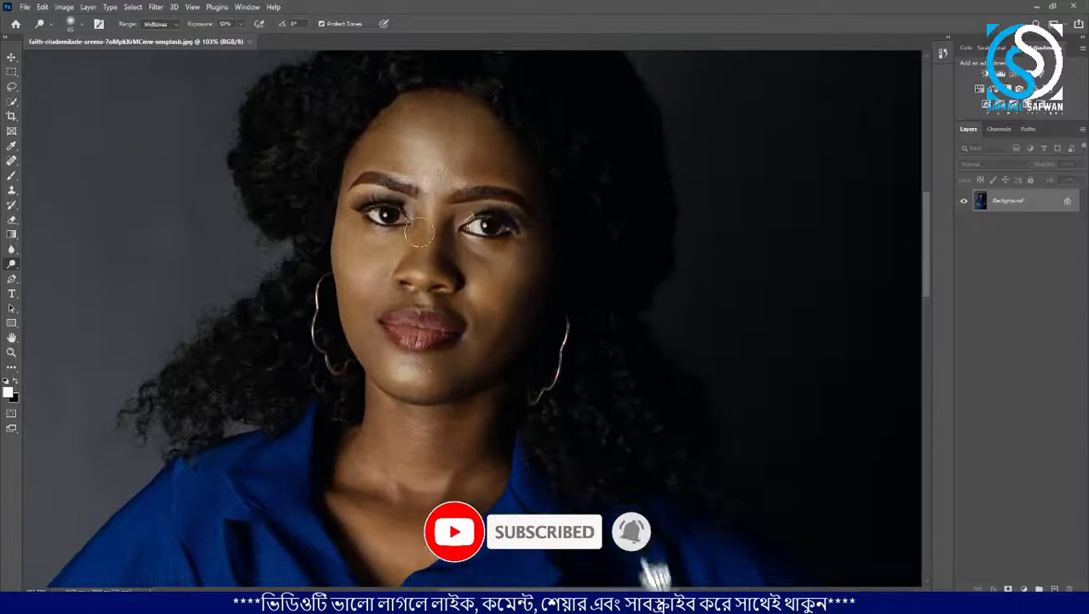
right_click(12, 264)
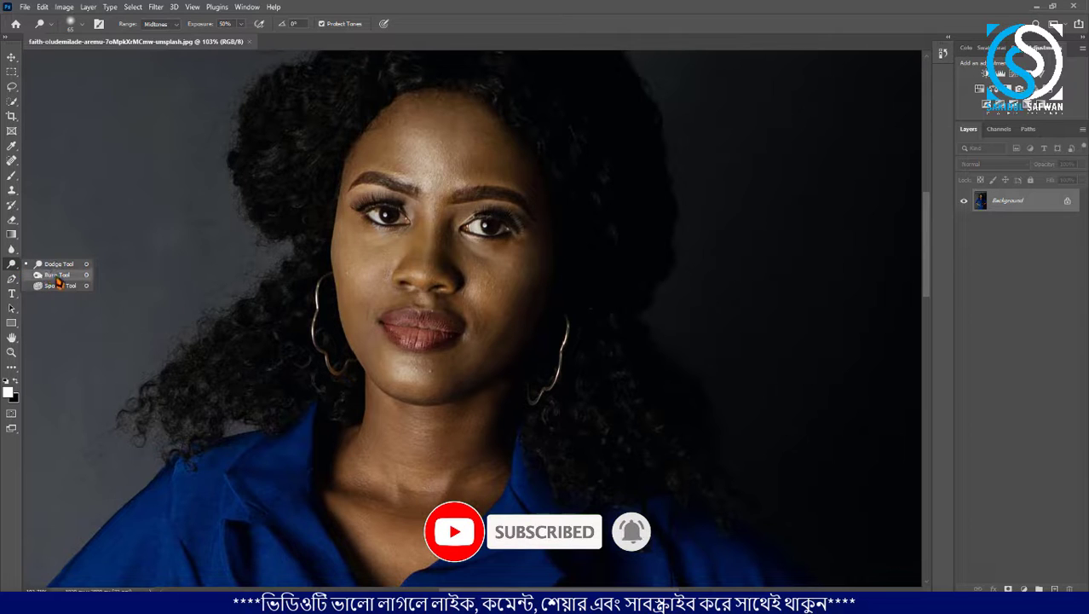
click(53, 275)
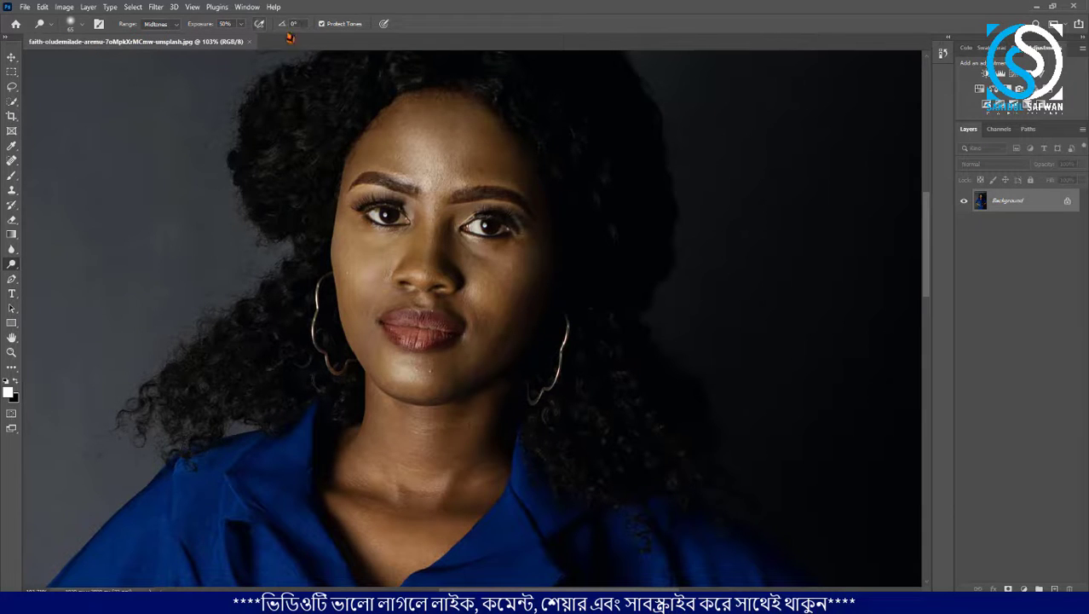
click(177, 25)
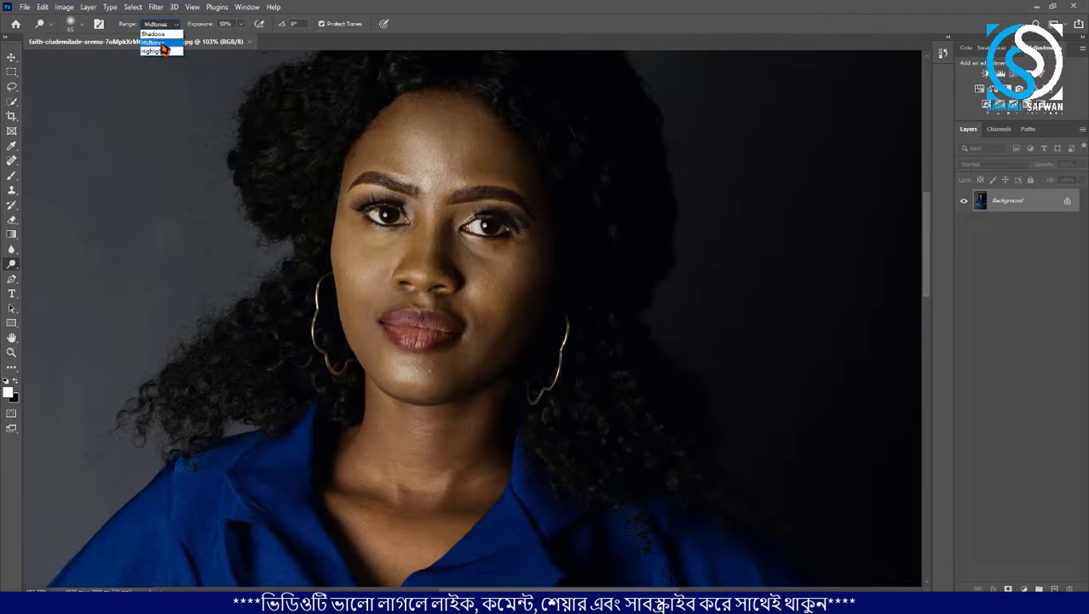
click(164, 43)
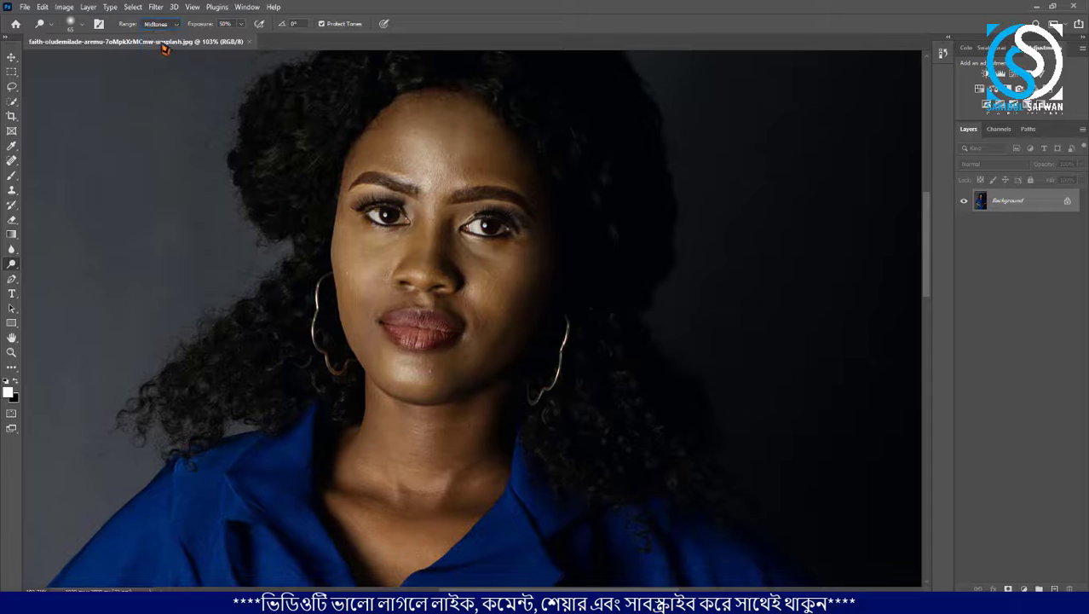
click(223, 25)
Dodge the midtones on the woman's cheek and forehead directly on the Background layer
drag(363, 200, 347, 252)
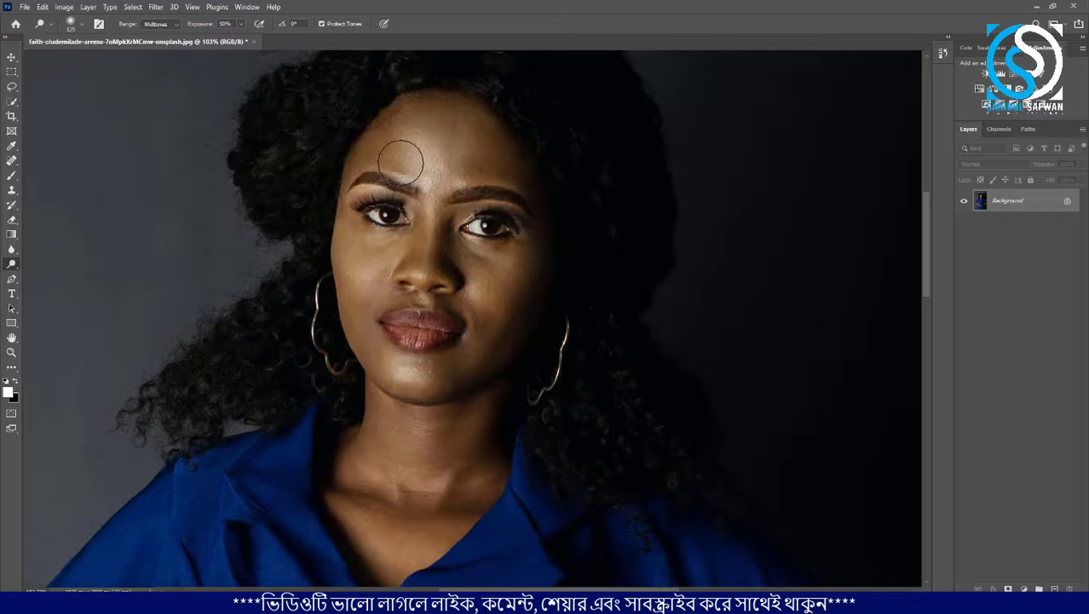
scroll(436, 116, up, 5)
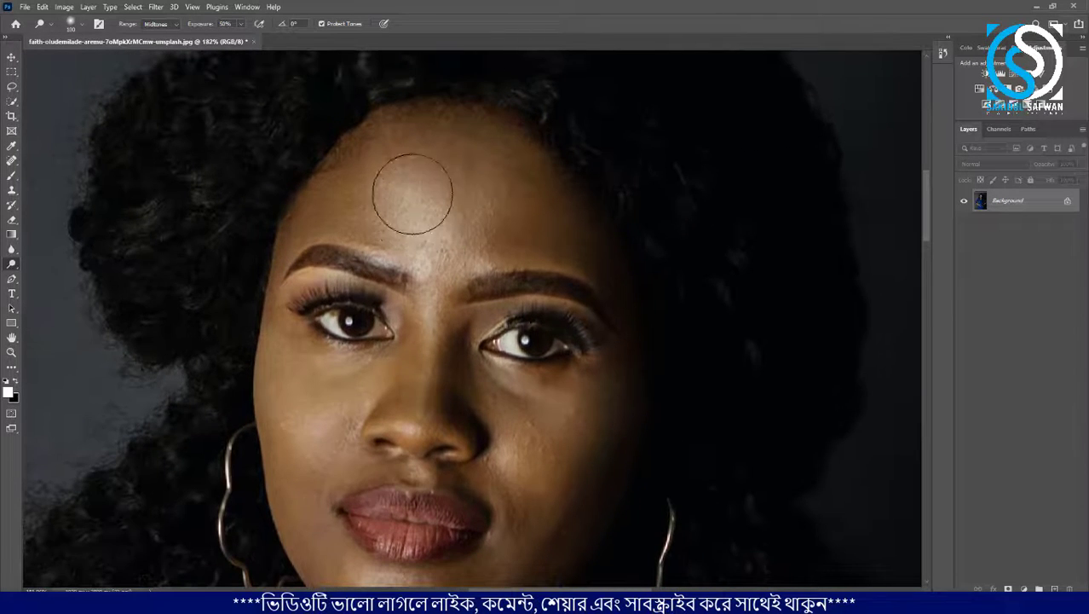
mouse_move(362, 179)
mouse_down()
mouse_move(418, 157)
mouse_move(537, 189)
mouse_move(541, 234)
mouse_move(326, 237)
mouse_move(474, 255)
mouse_up()
scroll(474, 254, down, 4)
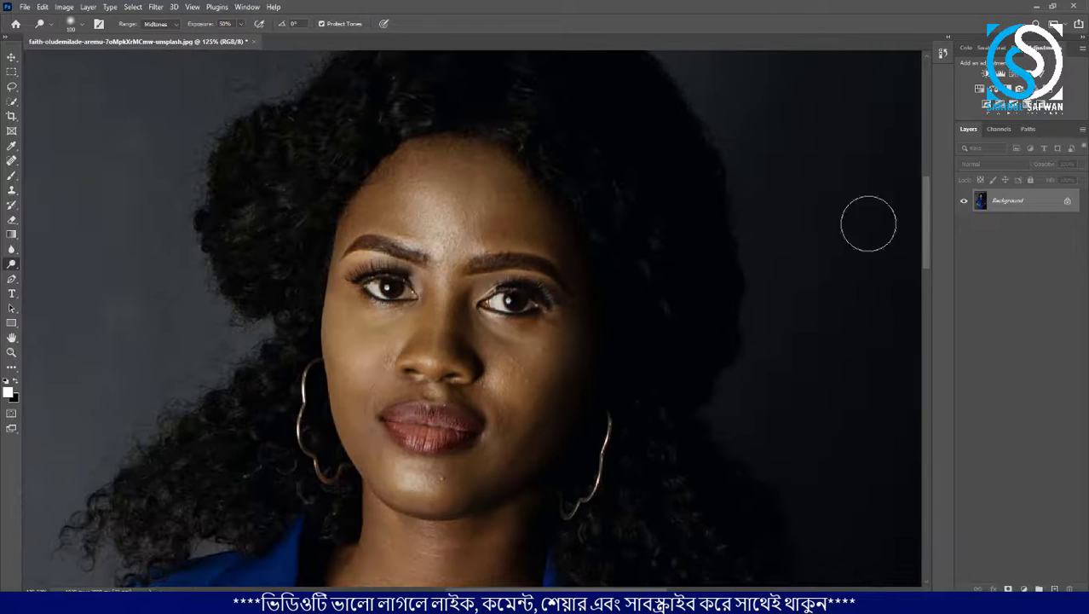
Duplicate the Background layer and brighten the midtones across the face on the copy with the Dodge Tool at 50% exposure
mouse_move(1033, 210)
mouse_down()
mouse_move(1049, 539)
mouse_move(1039, 588)
mouse_up()
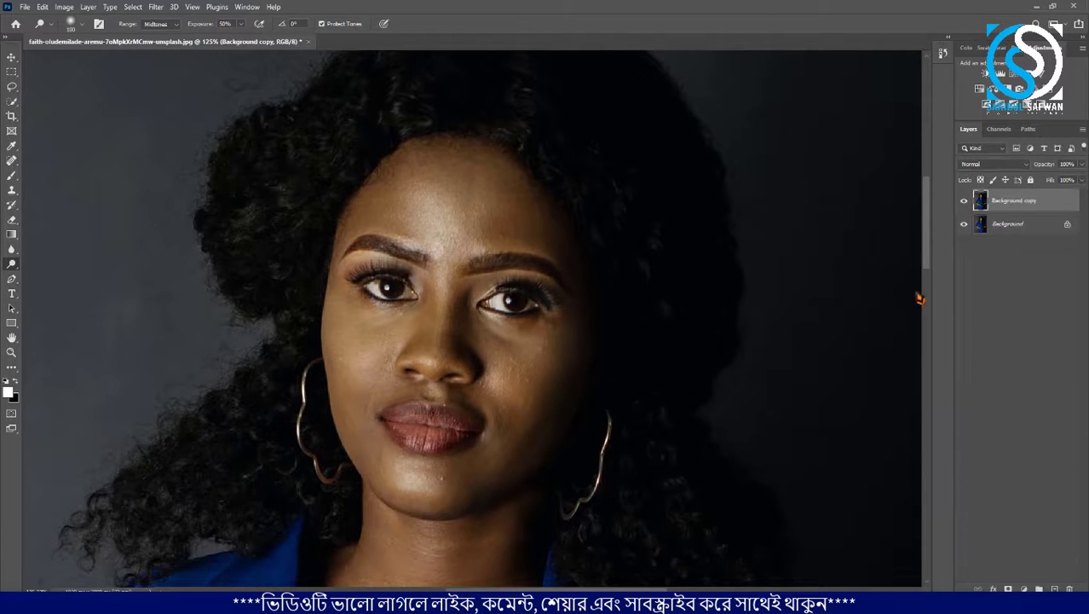
scroll(537, 305, up, 2)
scroll(352, 211, down, 2)
scroll(359, 194, down, 2)
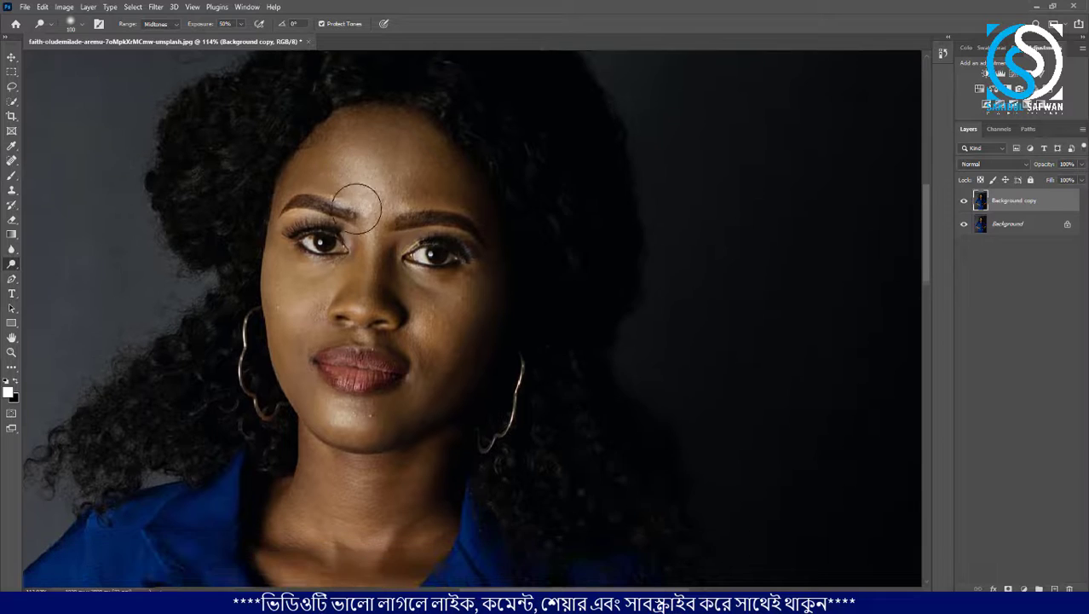
mouse_move(303, 150)
mouse_down()
mouse_move(375, 109)
mouse_move(395, 133)
mouse_move(297, 223)
mouse_move(415, 177)
mouse_move(438, 206)
mouse_move(316, 315)
mouse_move(463, 228)
mouse_move(463, 278)
mouse_move(402, 429)
mouse_move(356, 392)
mouse_move(294, 240)
mouse_move(288, 179)
mouse_move(316, 515)
mouse_move(291, 498)
mouse_move(306, 405)
mouse_move(282, 579)
mouse_move(347, 478)
mouse_move(357, 417)
mouse_move(376, 560)
mouse_move(421, 379)
mouse_move(454, 470)
mouse_move(499, 225)
mouse_up()
scroll(457, 184, up, 1)
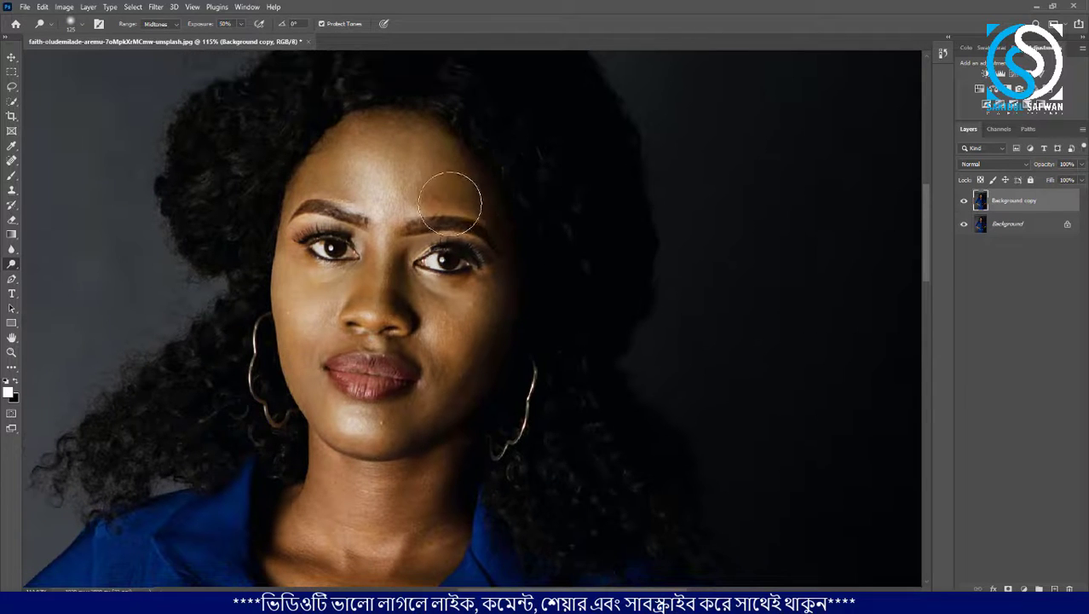
scroll(455, 213, up, 1)
scroll(456, 240, down, 5)
scroll(502, 217, up, 4)
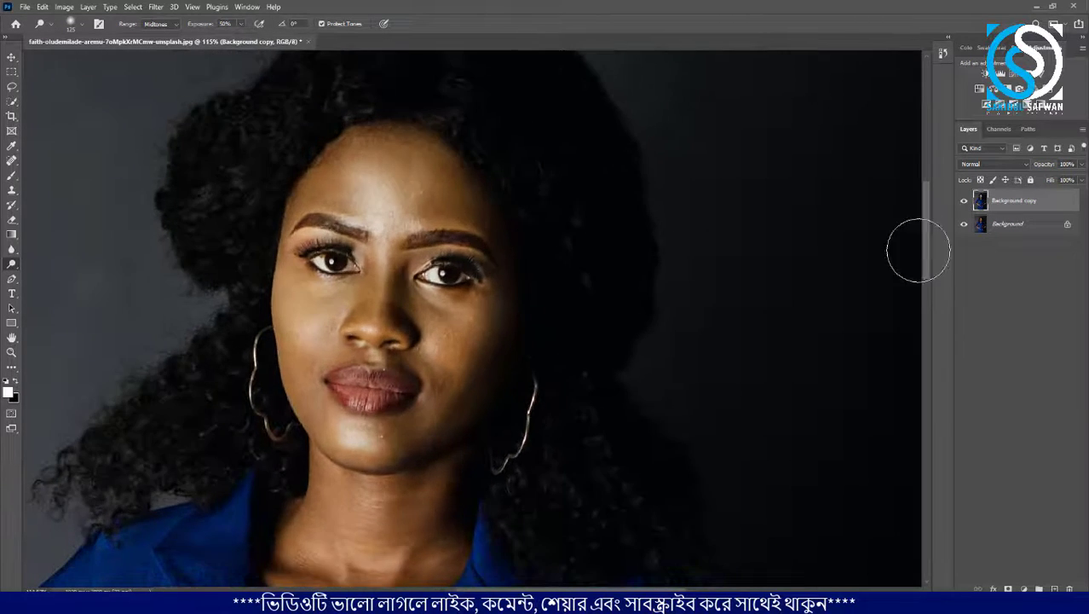
Compare the face before and after dodging by toggling the visibility of the Background copy layer
click(966, 202)
click(966, 202)
click(966, 202)
click(966, 202)
click(967, 203)
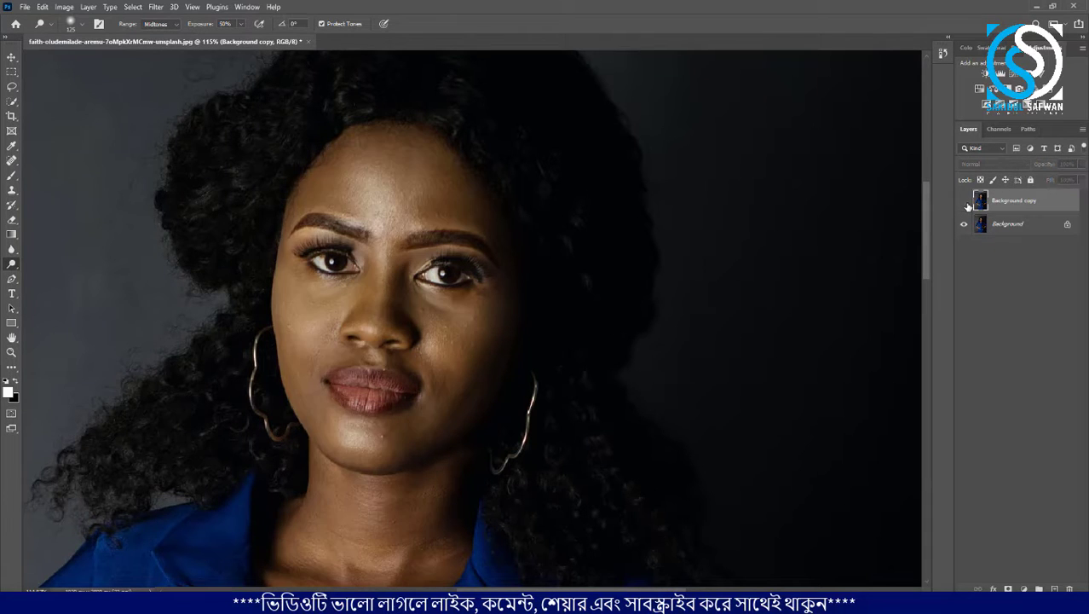
click(967, 204)
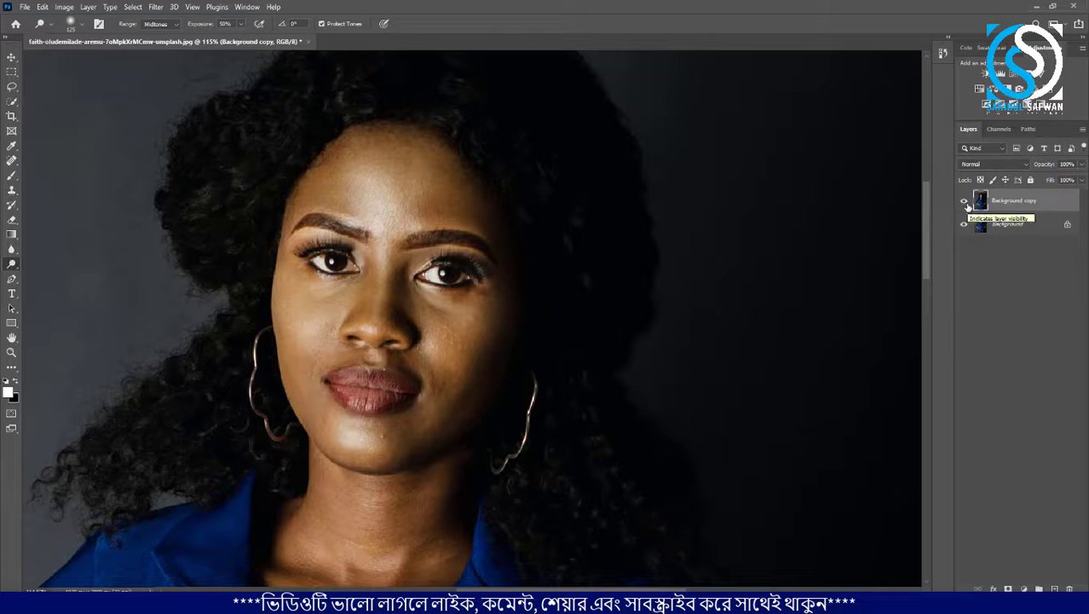
click(966, 203)
click(966, 203)
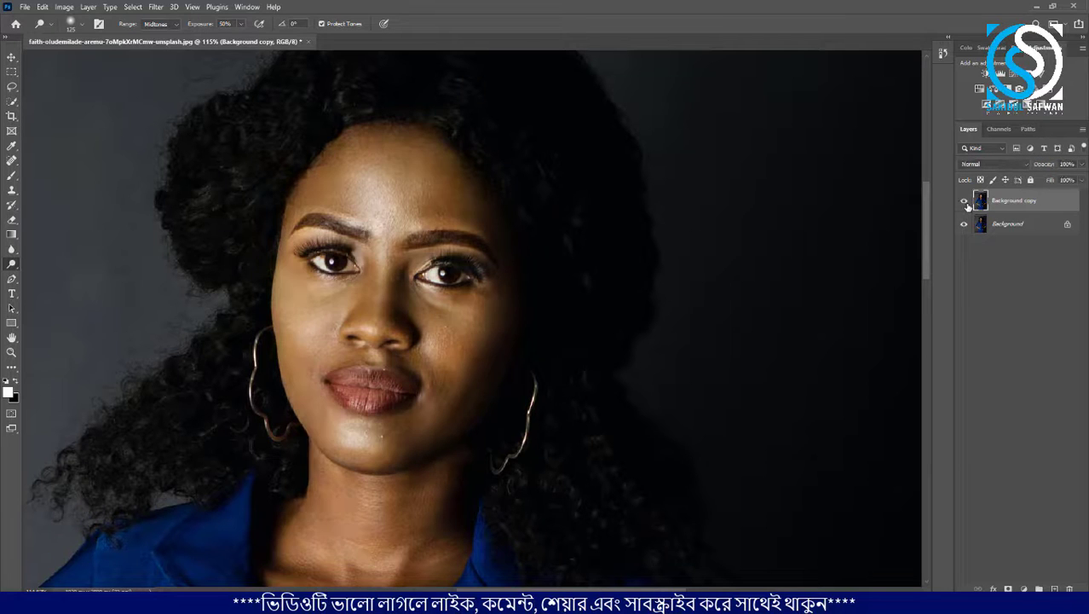
Hide Background copy, duplicate the Background layer and dodge the face's midtones on the new copy at 100% exposure with a larger brush
click(965, 202)
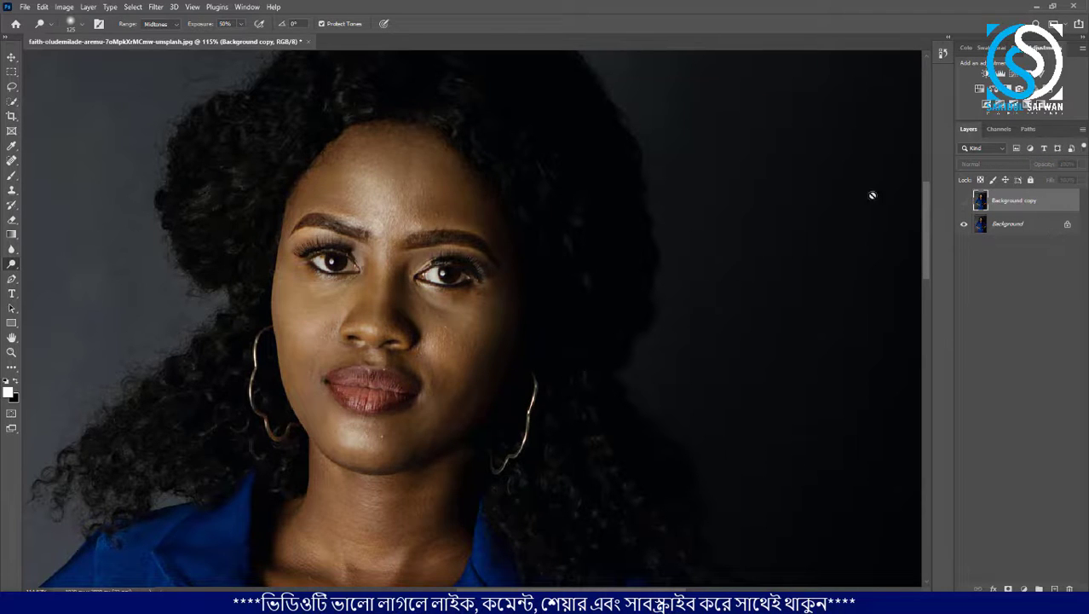
drag(1004, 224, 1055, 588)
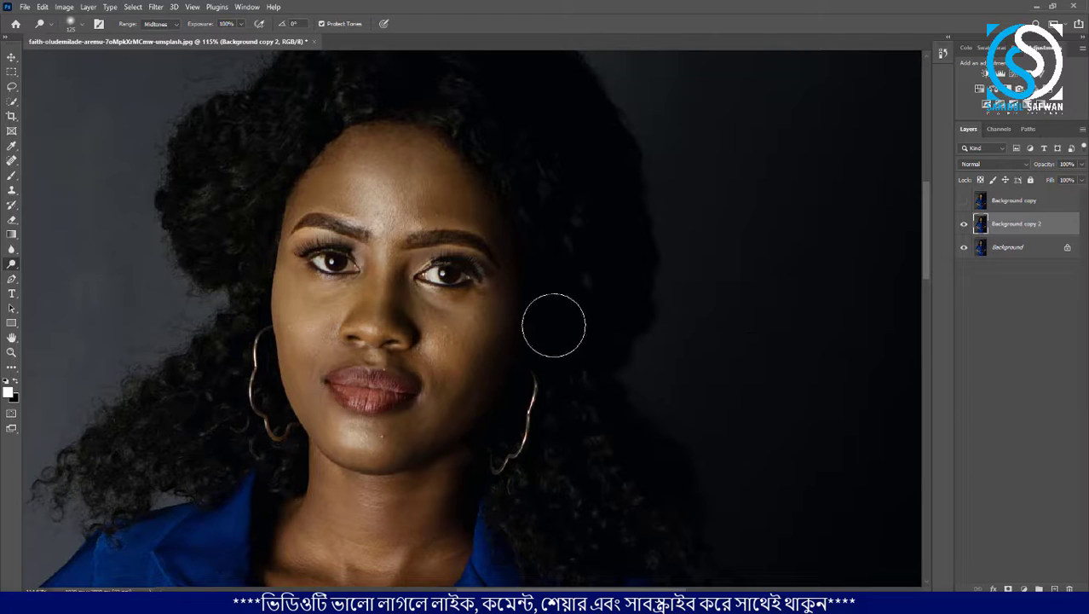
key(bracketright)
key(bracketright)
mouse_move(474, 189)
mouse_down()
mouse_move(333, 445)
mouse_move(501, 192)
mouse_move(328, 547)
mouse_move(511, 435)
mouse_up()
scroll(373, 253, up, 5)
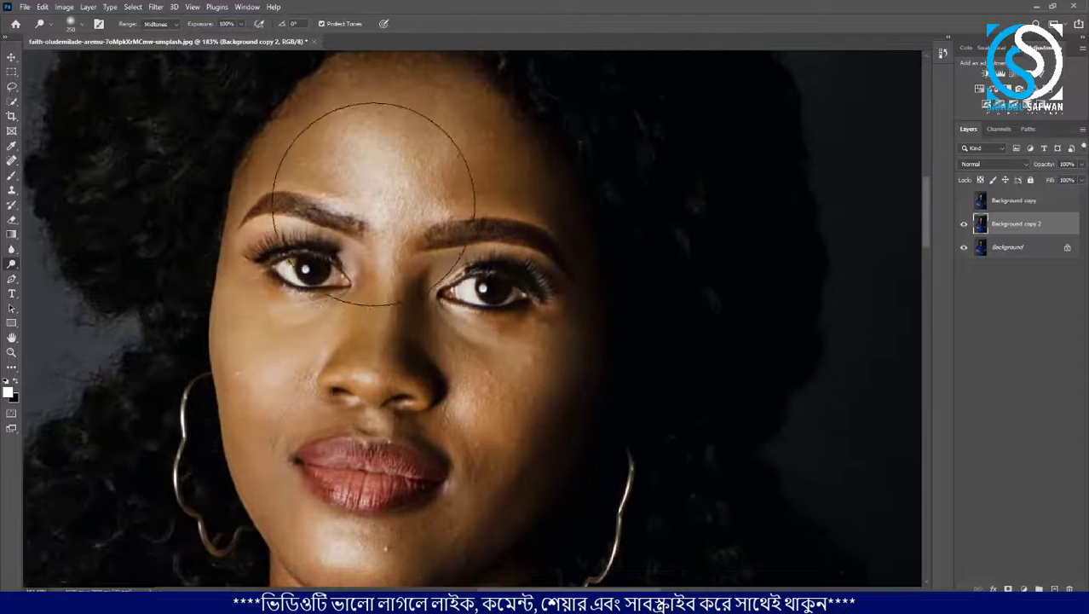
scroll(364, 232, down, 5)
key(ctrl+0)
Duplicate the Background layer again with both earlier copies hidden, and set the Dodge range to Shadows
click(964, 203)
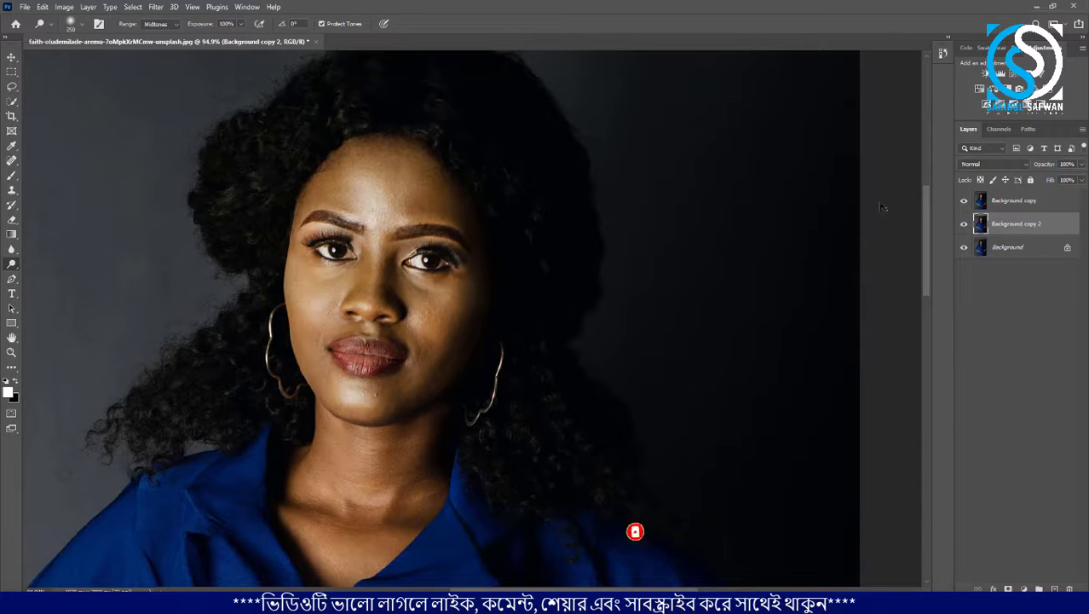
click(1044, 206)
drag(1028, 247, 1056, 588)
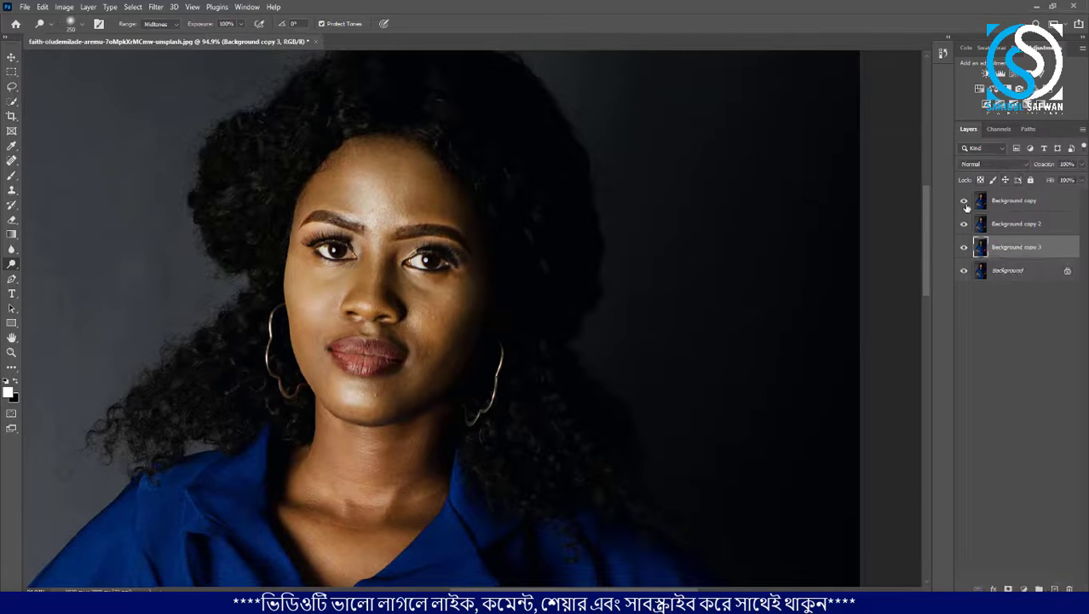
drag(965, 202, 970, 234)
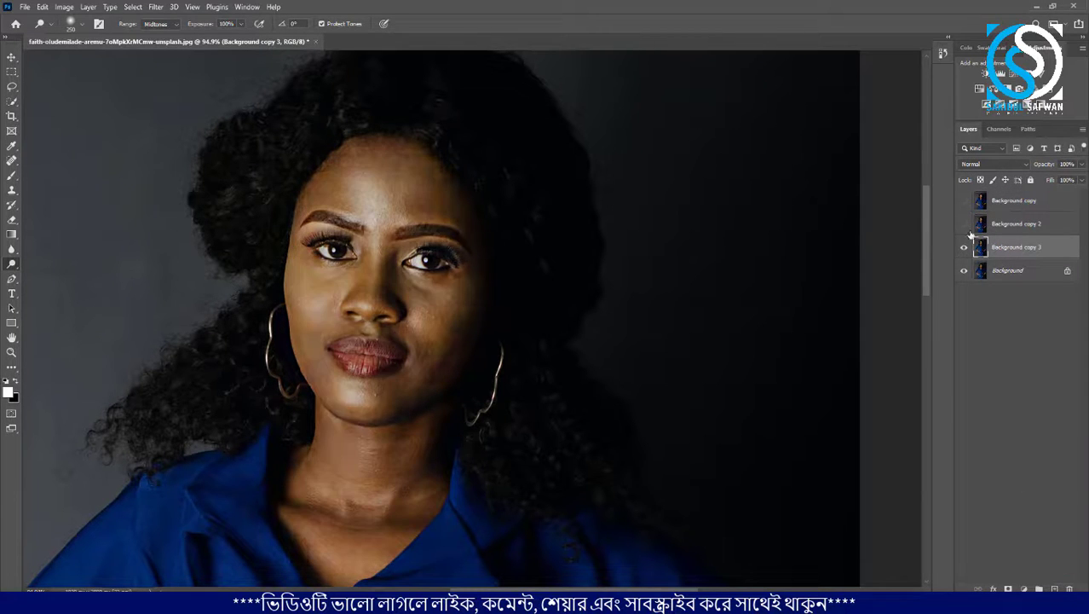
click(167, 25)
click(162, 35)
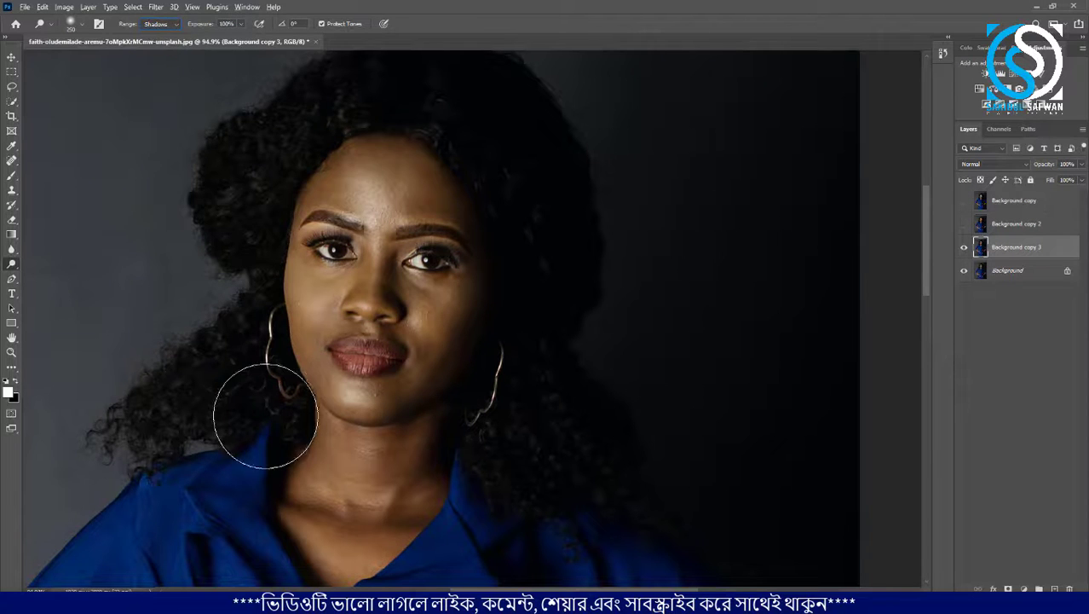
Dodge the shadows on the face and neck on Background copy 3 at 100% exposure
mouse_move(292, 401)
mouse_down()
mouse_move(304, 474)
mouse_move(409, 506)
mouse_move(453, 393)
mouse_up()
scroll(324, 205, up, 1)
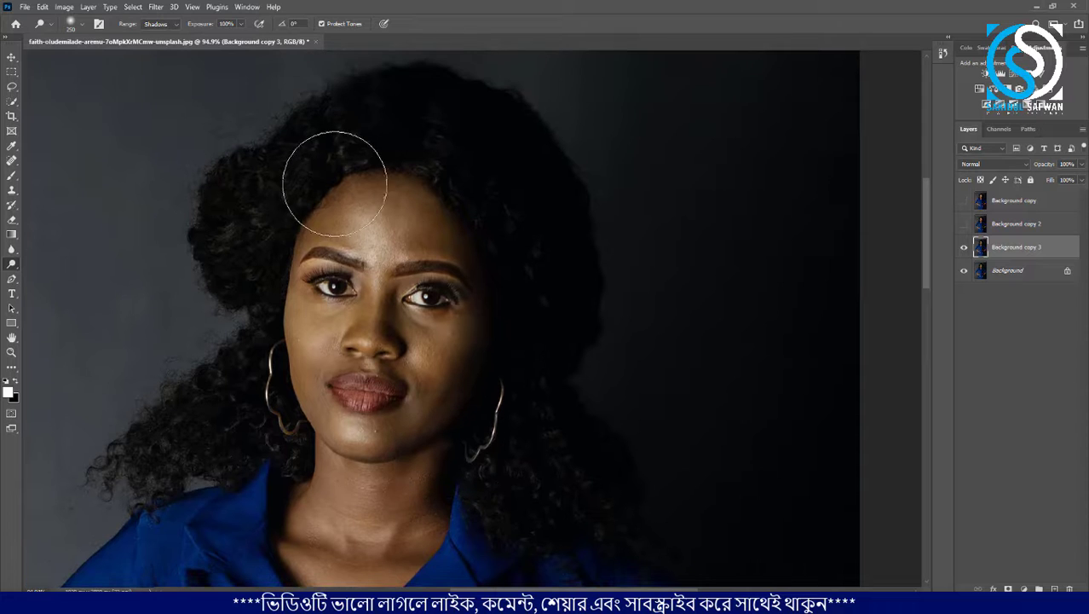
mouse_move(447, 287)
mouse_down()
mouse_move(474, 283)
mouse_move(462, 413)
mouse_move(434, 462)
mouse_move(476, 396)
mouse_move(445, 460)
mouse_up()
scroll(520, 183, up, 3)
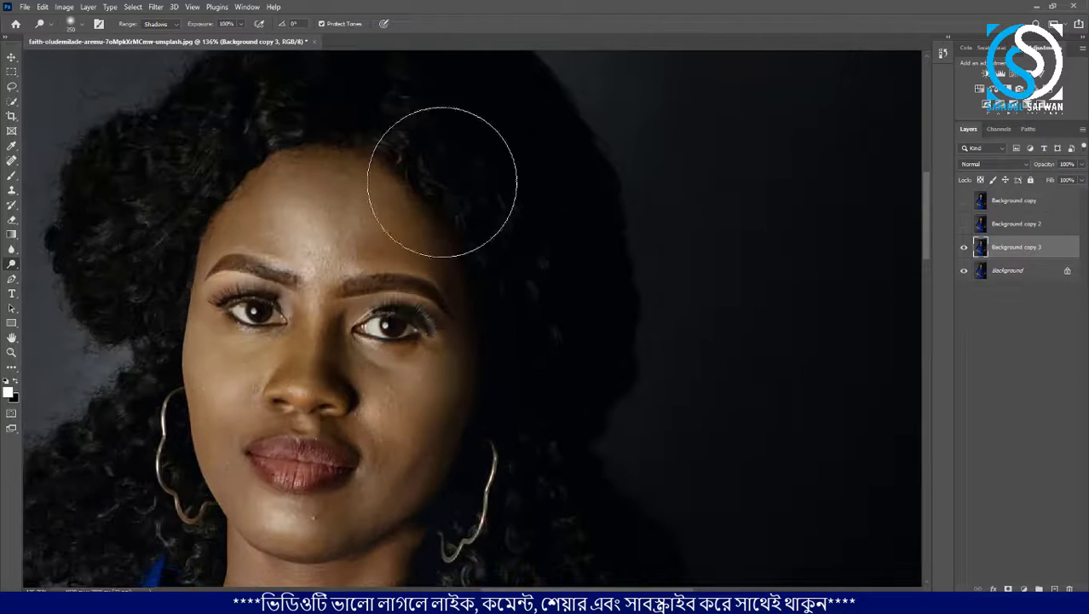
mouse_move(438, 191)
mouse_down()
mouse_move(449, 386)
mouse_move(426, 496)
mouse_move(352, 539)
mouse_up()
scroll(548, 328, down, 3)
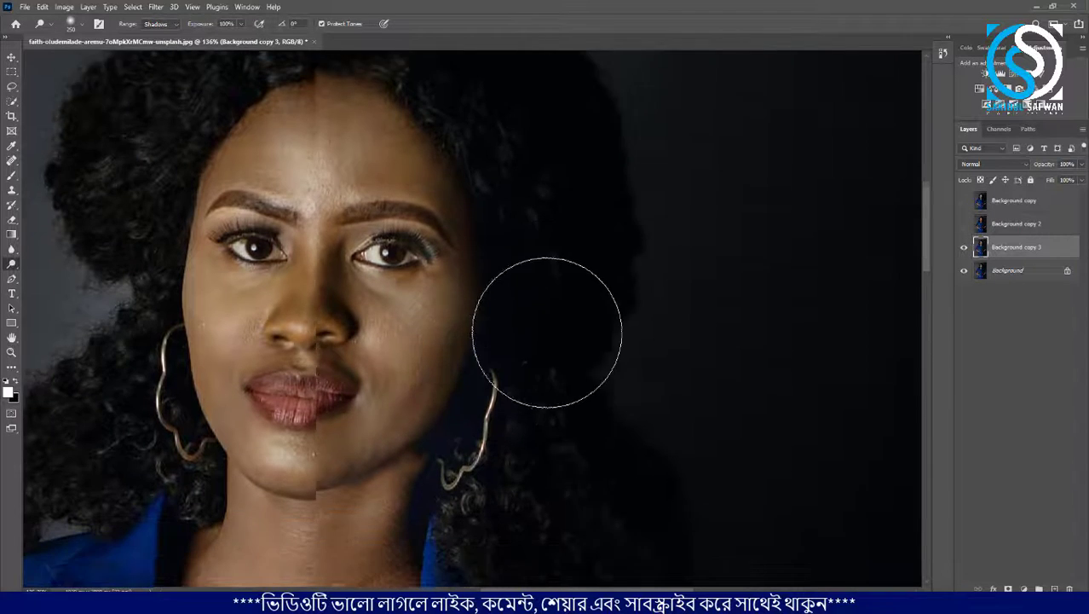
Dodge the shadows on both forearms and the surrounding background on Background copy 3
scroll(585, 270, down, 3)
scroll(557, 360, down, 3)
scroll(433, 522, up, 2)
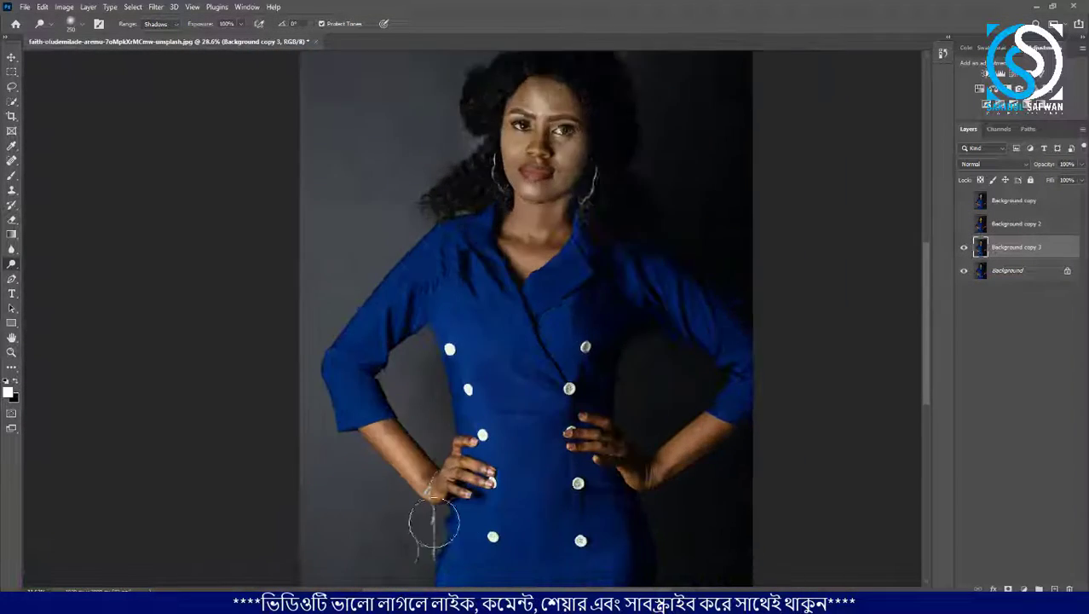
scroll(438, 450, up, 3)
mouse_move(397, 253)
mouse_down()
mouse_move(403, 326)
mouse_move(504, 442)
mouse_move(284, 330)
mouse_move(258, 294)
mouse_move(372, 427)
mouse_move(473, 507)
mouse_up()
scroll(253, 457, down, 3)
scroll(615, 447, down, 2)
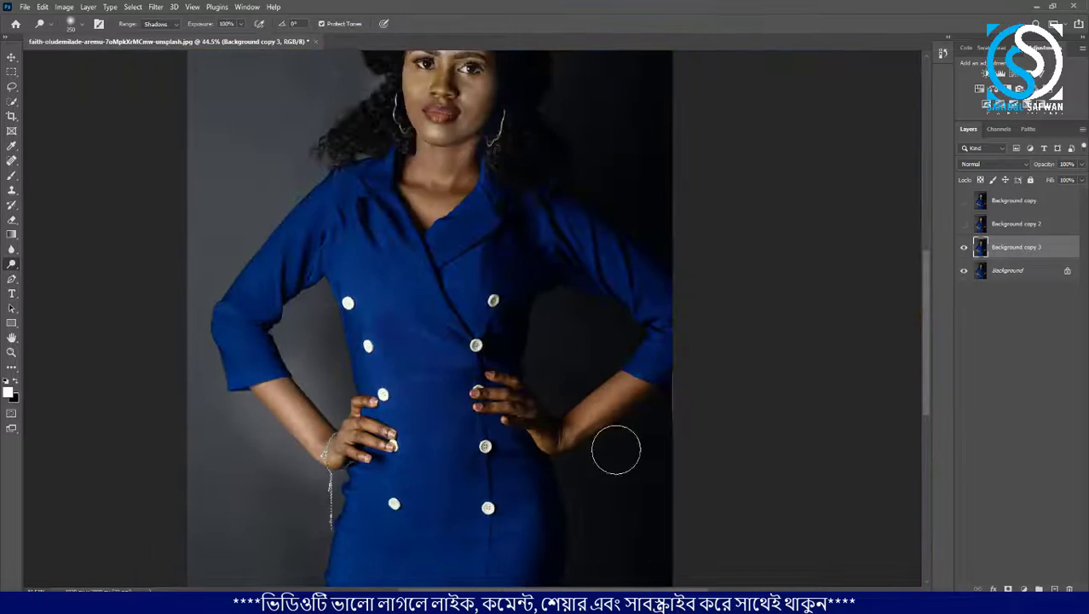
scroll(601, 369, up, 4)
mouse_move(601, 370)
mouse_down()
mouse_move(468, 422)
mouse_move(516, 377)
mouse_move(481, 436)
mouse_move(608, 425)
mouse_move(717, 295)
mouse_move(663, 380)
mouse_move(452, 515)
mouse_up()
scroll(705, 359, up, 2)
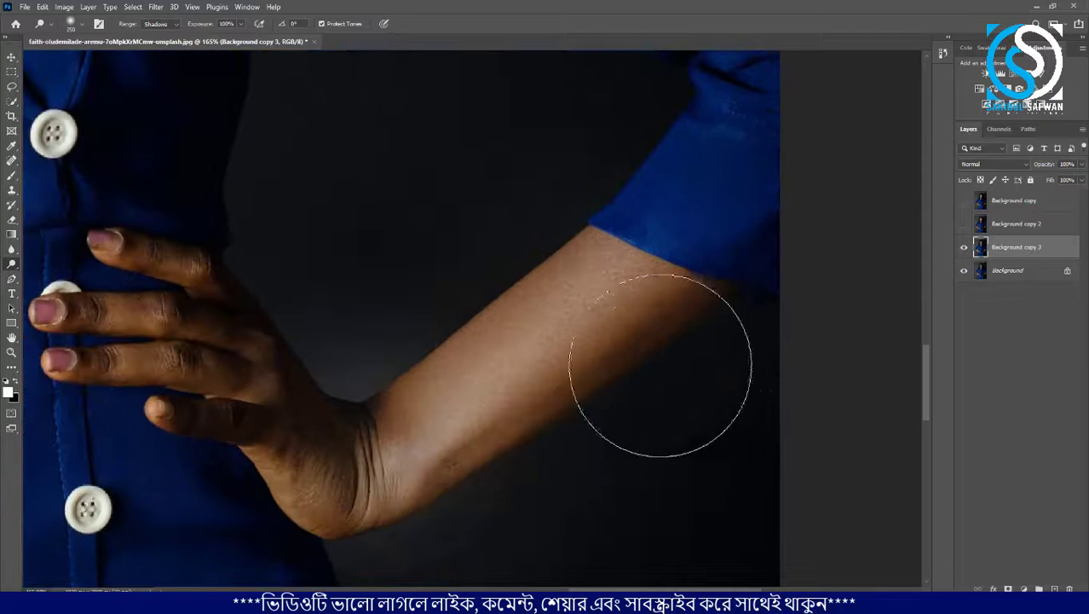
Compare the whole portrait with and without the shadow dodging by toggling the visibility of Background copy 3
scroll(692, 346, down, 5)
scroll(633, 373, down, 2)
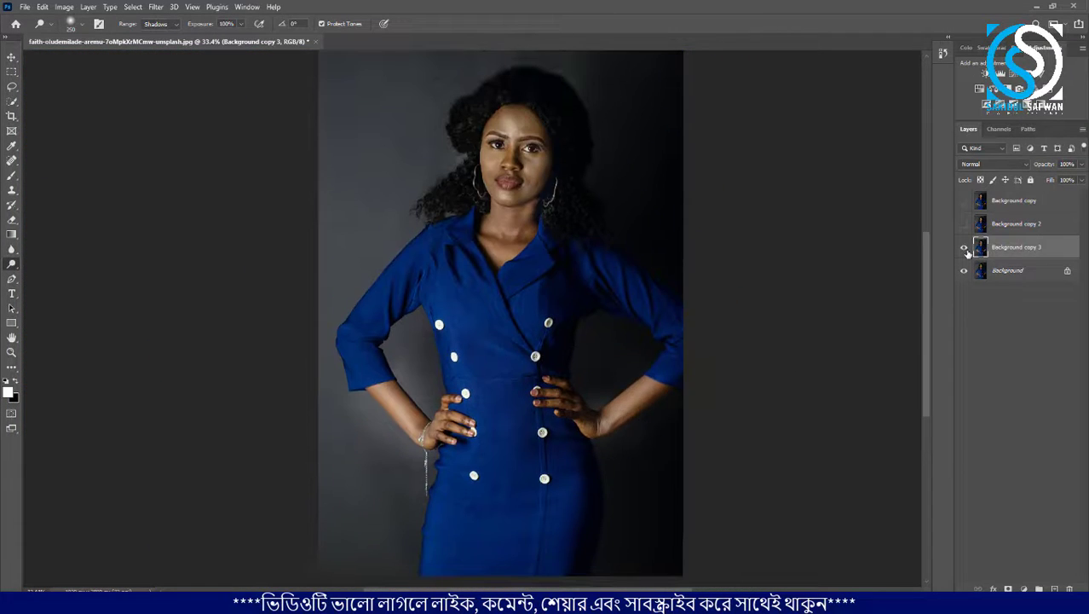
click(964, 247)
click(964, 248)
click(965, 248)
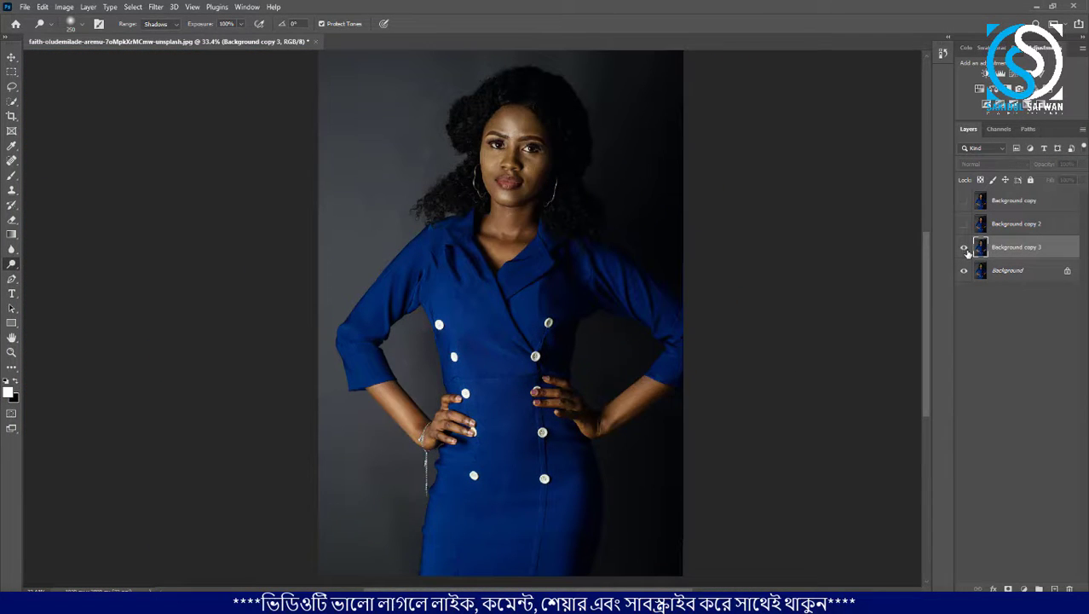
click(964, 248)
With Background copy 3 hidden, duplicate the Background layer and dodge the highlights on the face and upper chest at 100% exposure
click(963, 248)
click(1023, 273)
drag(1022, 271, 1055, 588)
click(169, 28)
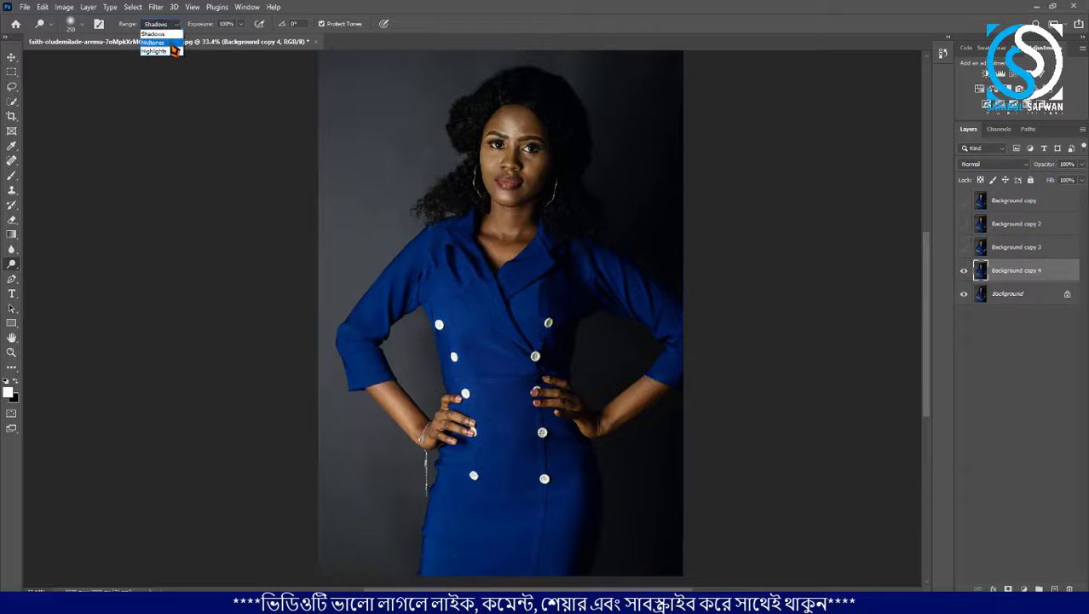
click(171, 52)
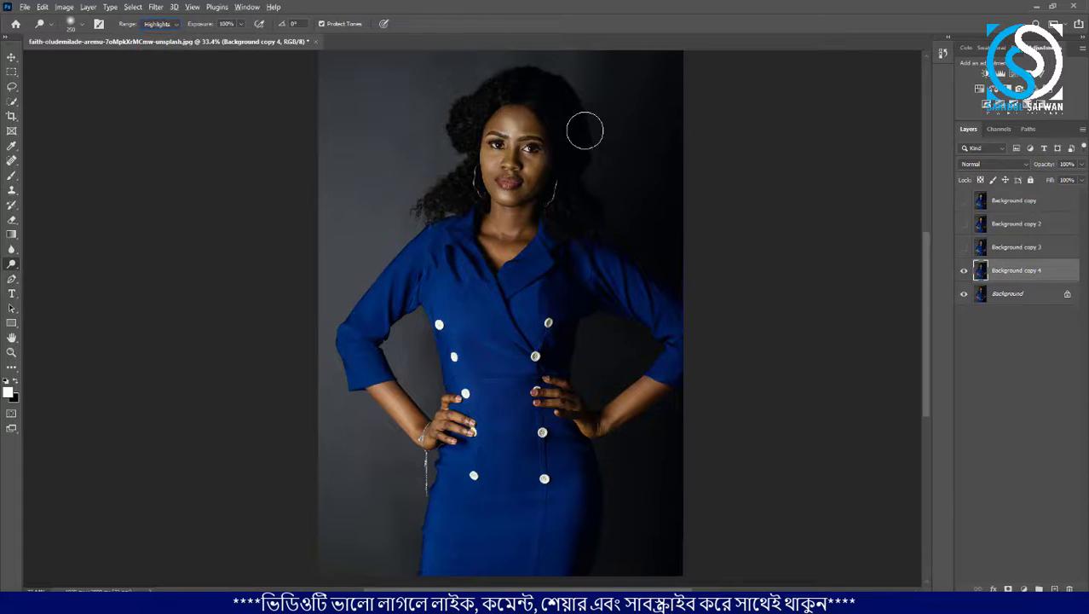
mouse_move(525, 141)
mouse_down()
mouse_move(496, 143)
mouse_move(493, 167)
mouse_move(517, 262)
mouse_up()
scroll(518, 262, up, 6)
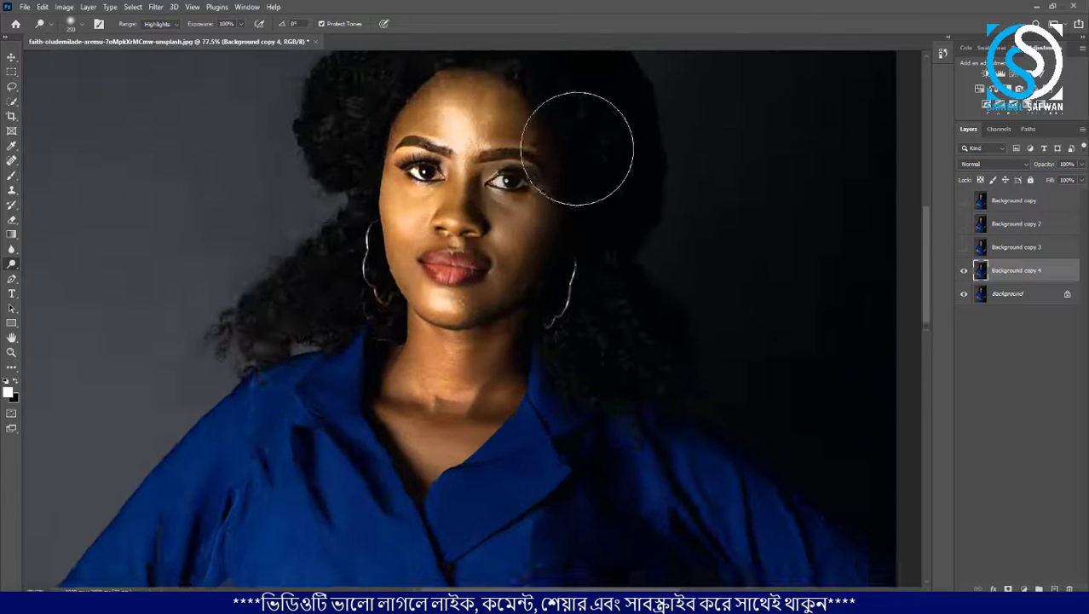
Undo the 100% highlight dodging on the face and upper chest of Background copy 4
scroll(513, 214, up, 1)
key(ctrl+z)
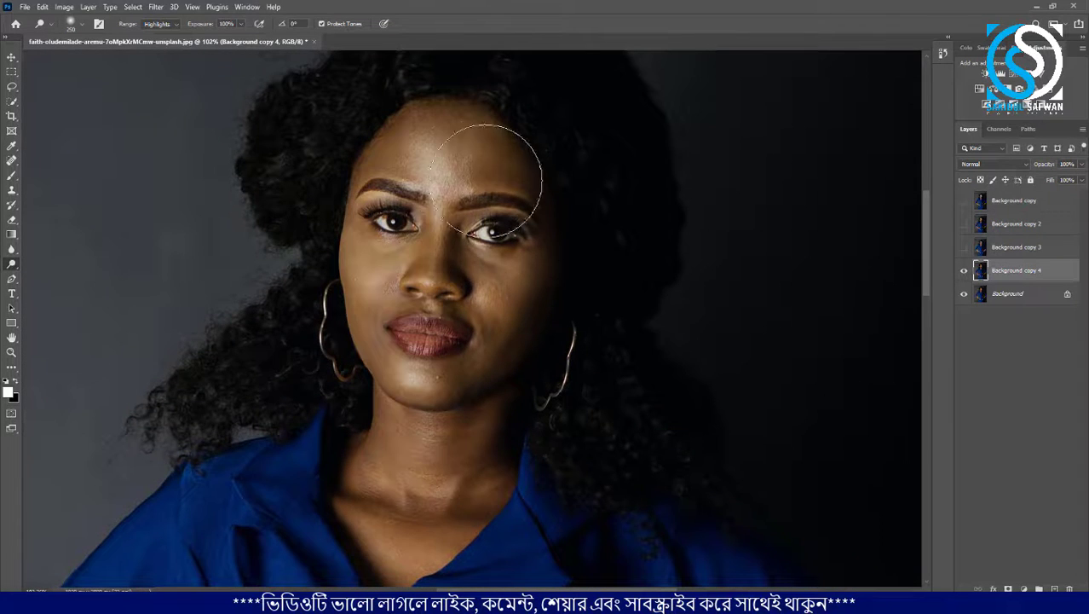
scroll(414, 167, down, 5)
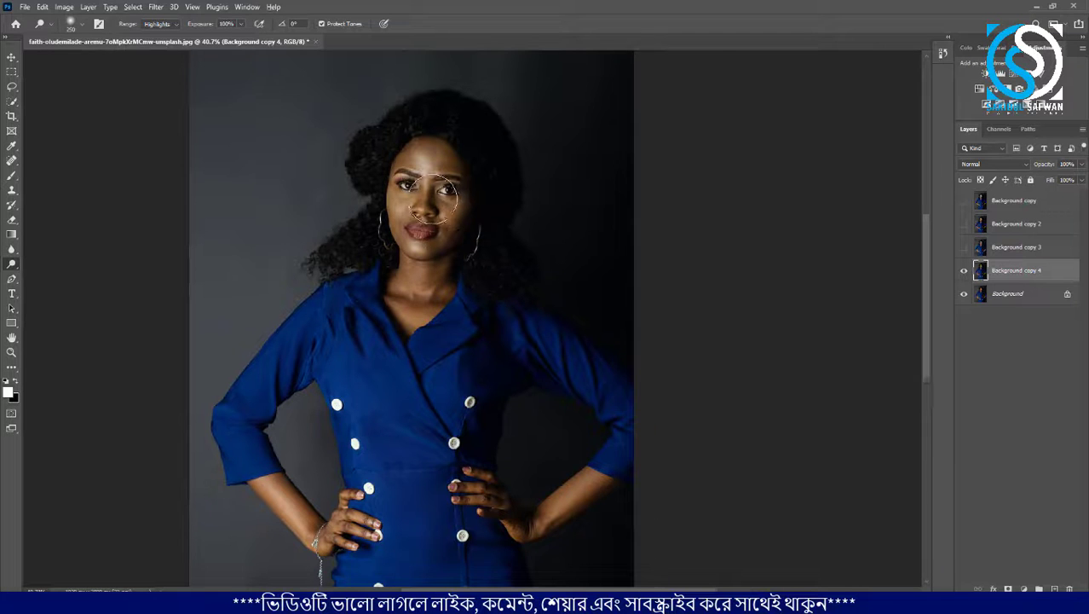
Try dodging the highlights from the forehead down to the upper chest at 100% exposure
scroll(425, 145, up, 2)
scroll(425, 134, up, 3)
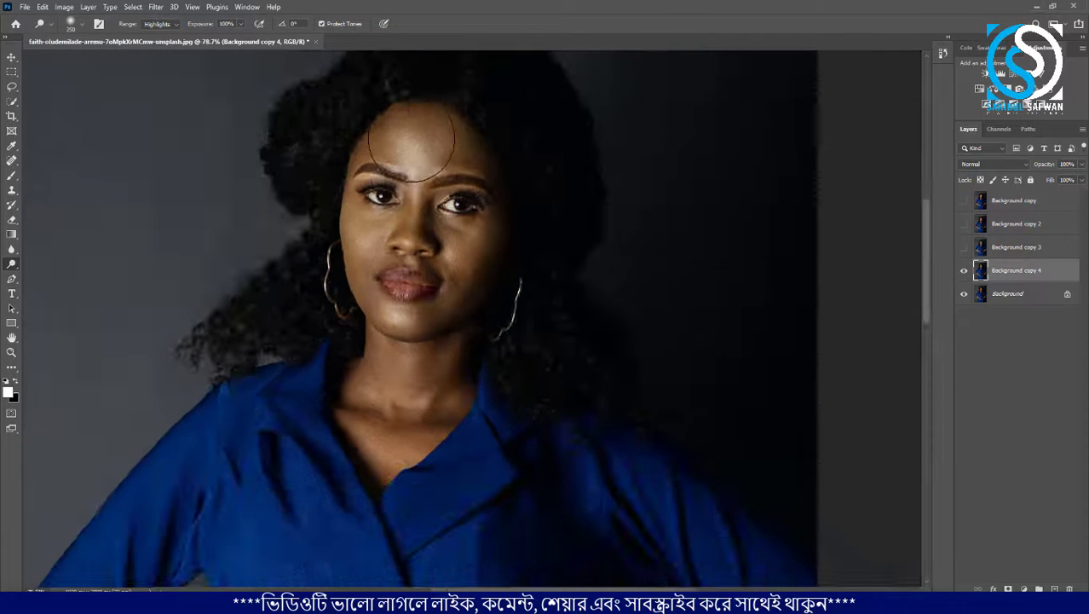
mouse_move(411, 142)
mouse_down()
mouse_move(413, 104)
mouse_move(419, 369)
mouse_move(396, 401)
mouse_up()
key(ctrl+z)
Lower the Dodge Tool's exposure to 27% and dodge the highlights on the face and neck
drag(221, 44, 213, 44)
mouse_move(414, 98)
mouse_down()
mouse_move(439, 320)
mouse_move(451, 142)
mouse_move(424, 83)
mouse_up()
scroll(478, 196, down, 2)
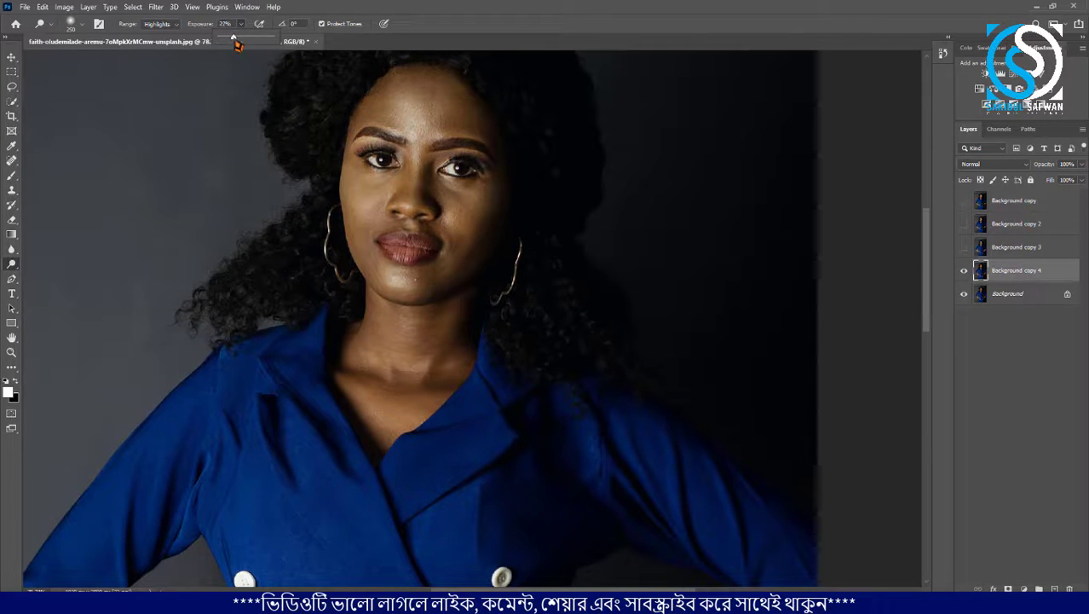
mouse_move(453, 92)
mouse_down()
mouse_move(472, 237)
mouse_move(428, 268)
mouse_up()
scroll(428, 268, down, 1)
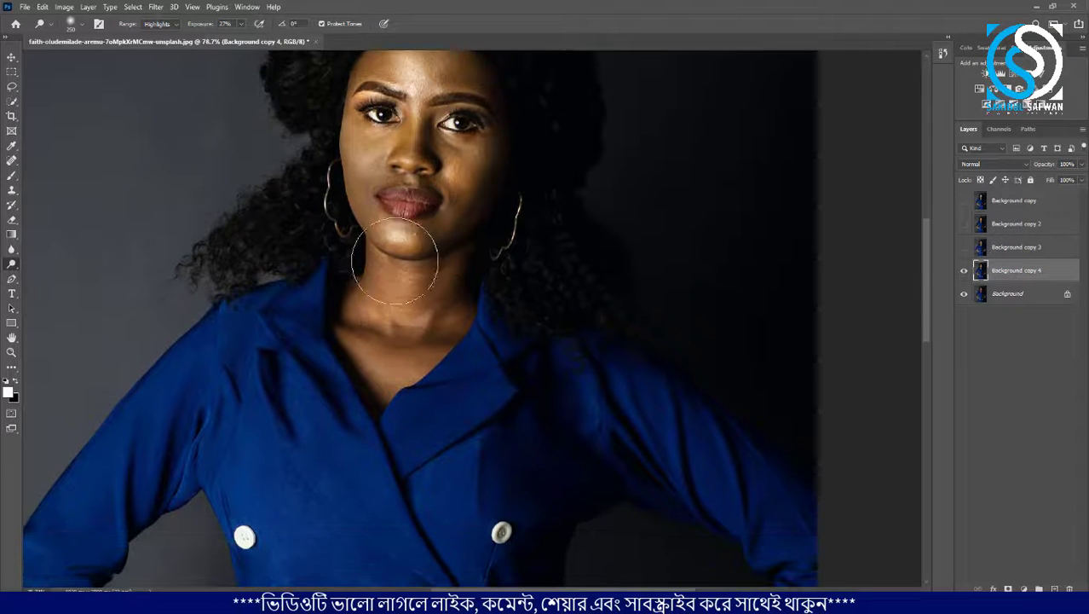
Dodge the highlights on the forearm and hand beside the bracelet at 27% exposure
scroll(395, 260, down, 5)
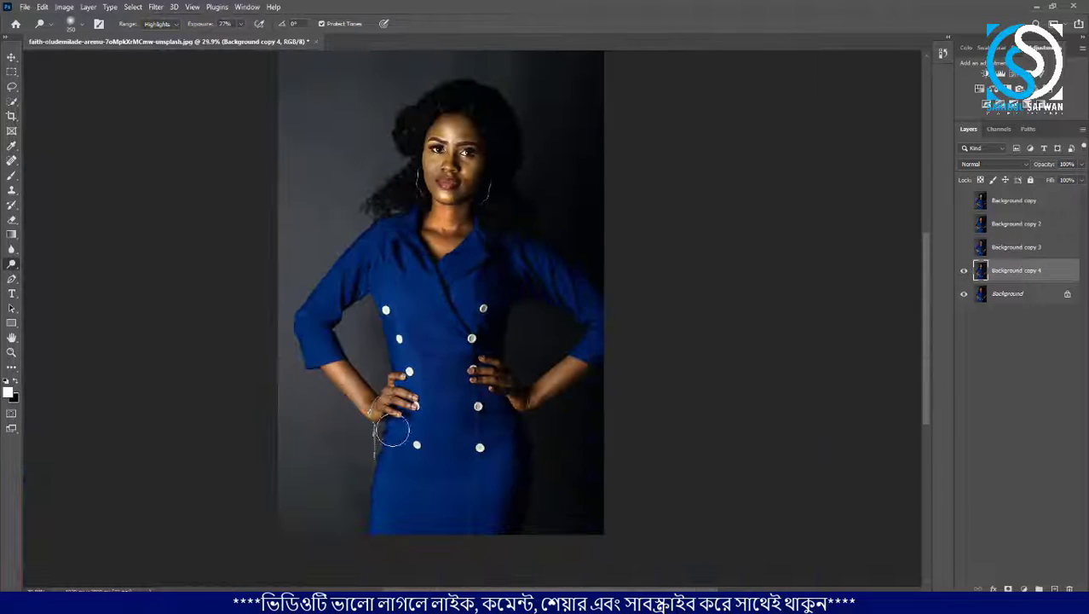
drag(392, 432, 345, 379)
scroll(324, 376, up, 5)
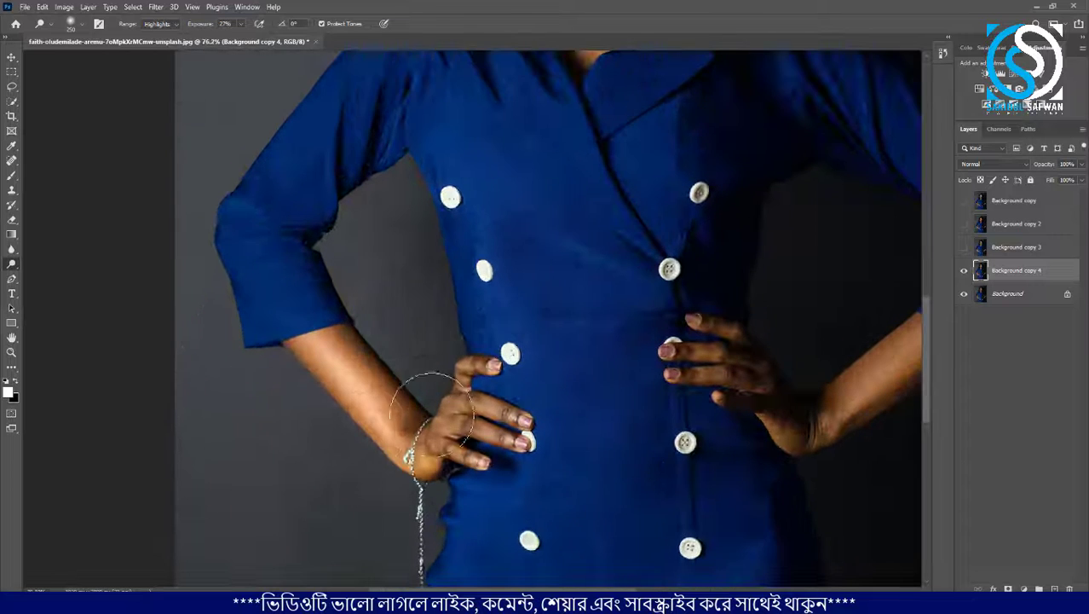
scroll(337, 379, down, 4)
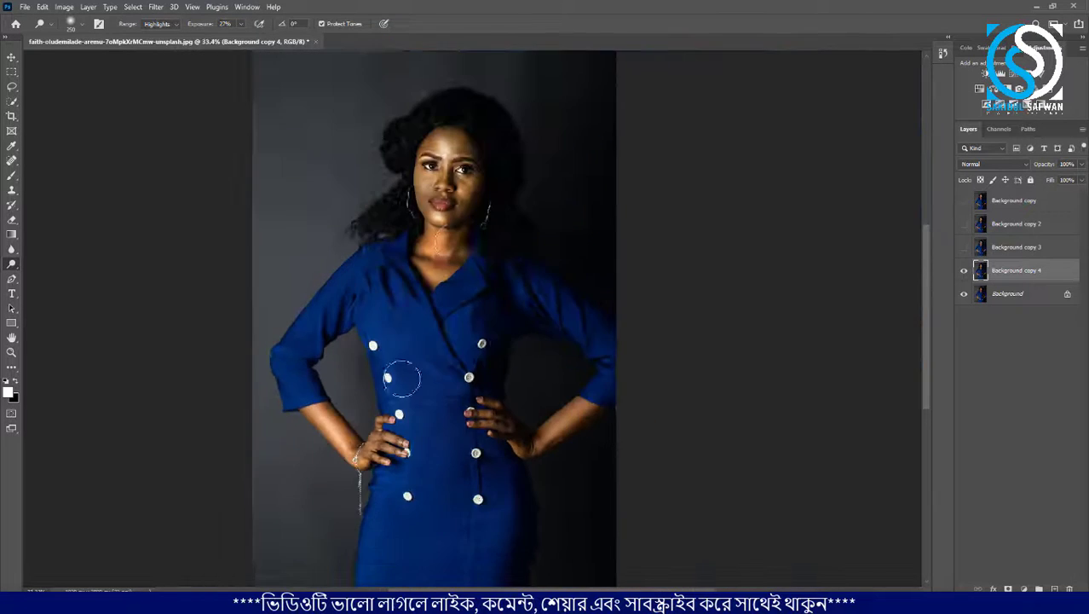
Compare the last highlight dodging on the face by undoing and redoing it, ending with it undone
scroll(467, 150, up, 5)
key(ctrl+z)
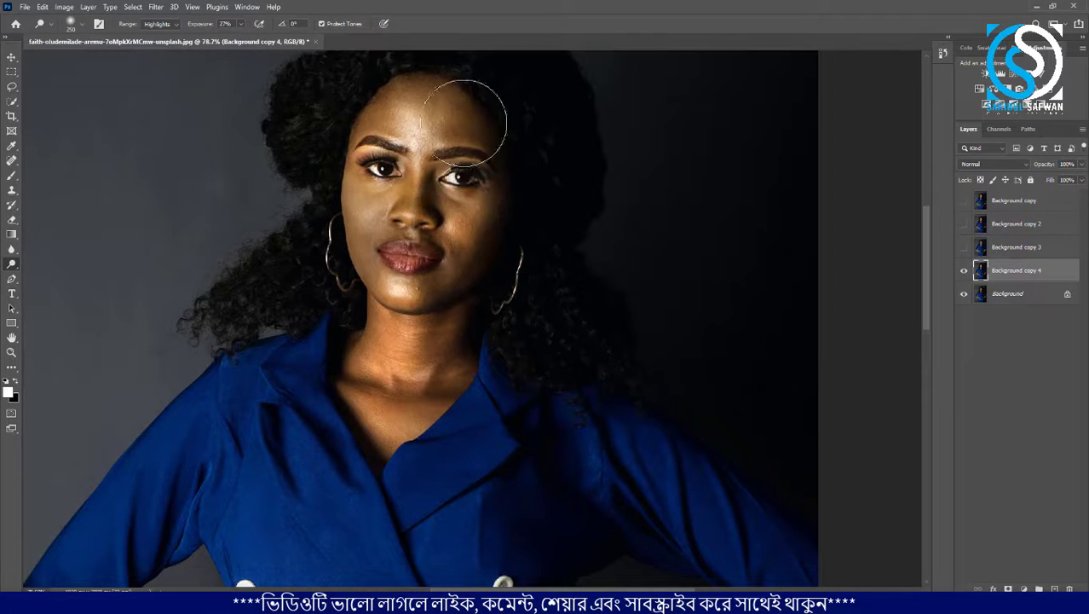
key(ctrl+shift+z)
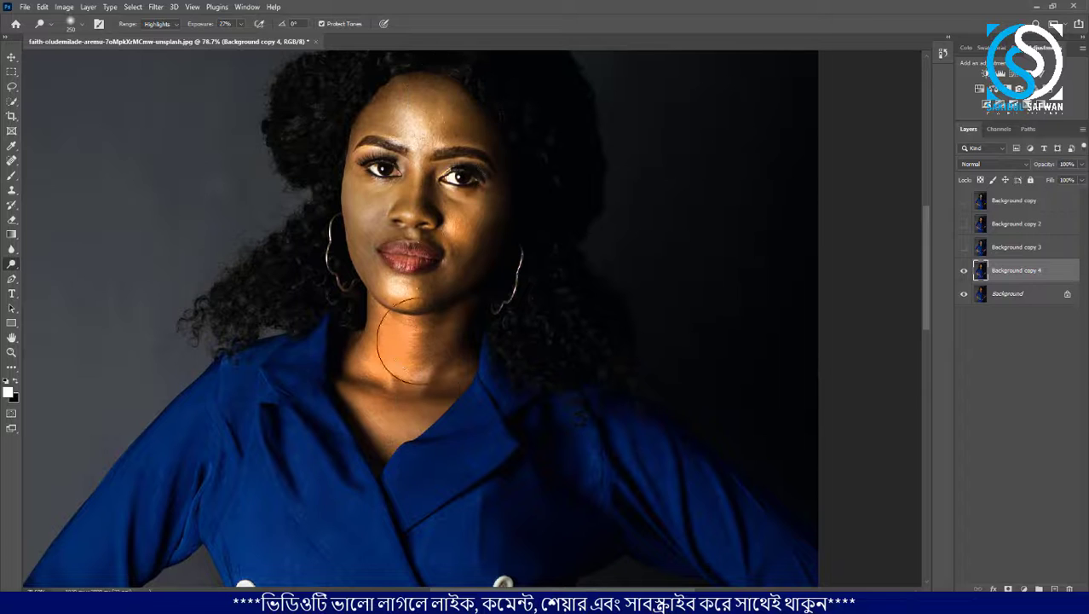
key(ctrl+z)
key(ctrl+shift+z)
key(ctrl+z)
Reduce the exposure to 10% and dodge the highlights on the face and neck of Background copy 4
scroll(421, 308, down, 2)
scroll(421, 308, up, 2)
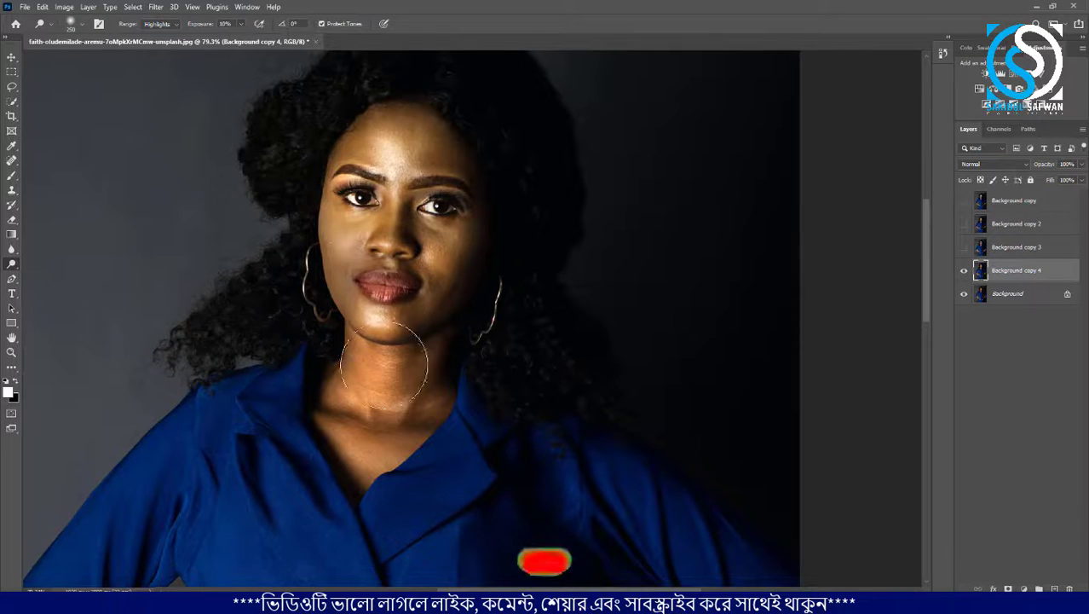
scroll(403, 320, down, 2)
scroll(399, 332, up, 1)
scroll(409, 332, down, 2)
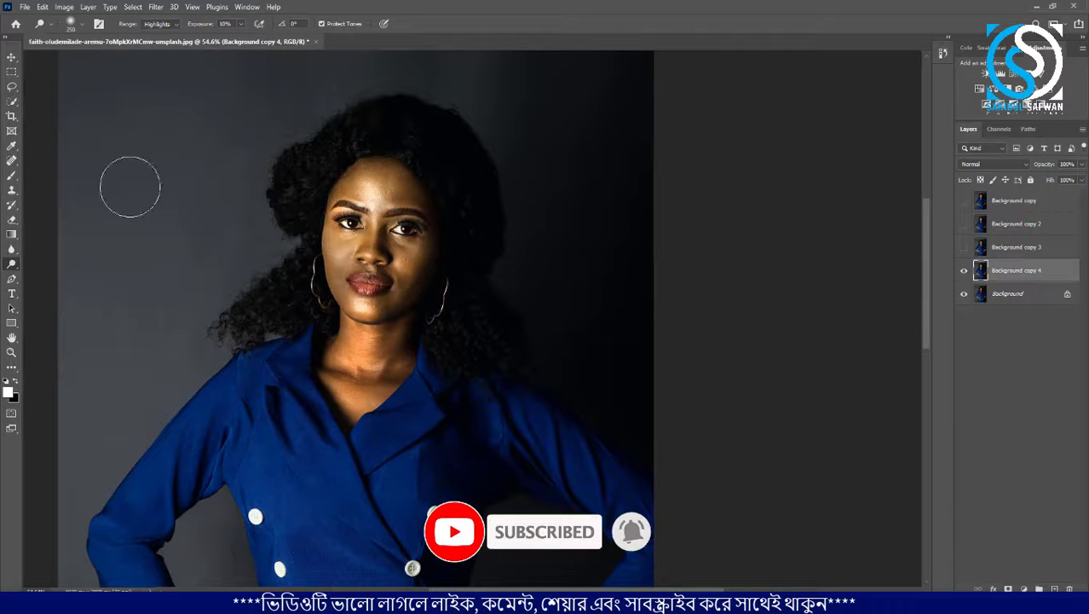
Review the Dodge Tool's group and range options, keep Highlights, and dodge the neck at 10% exposure
right_click(16, 270)
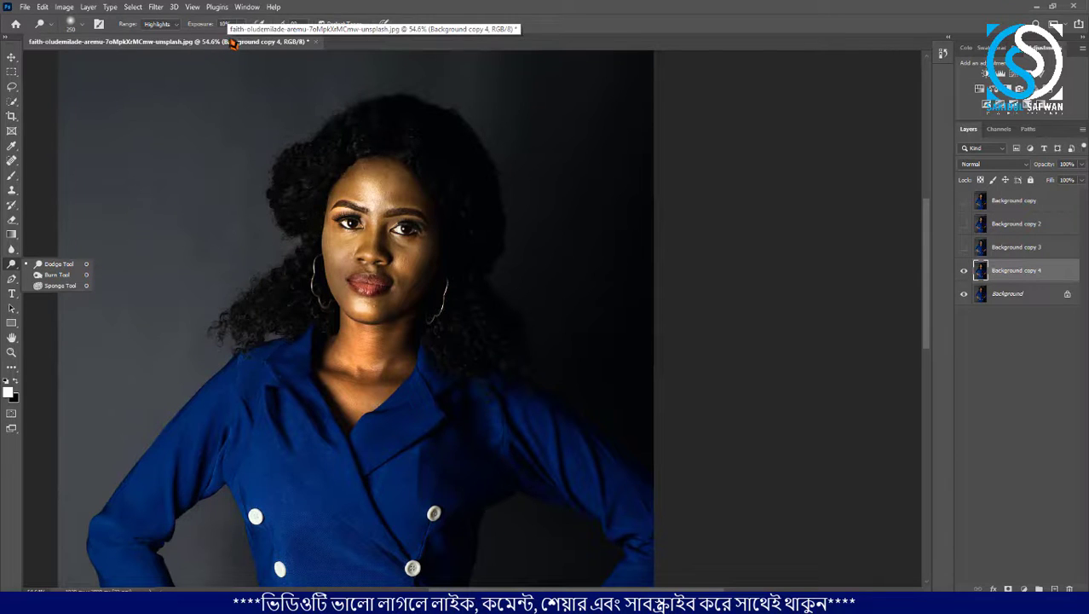
click(169, 24)
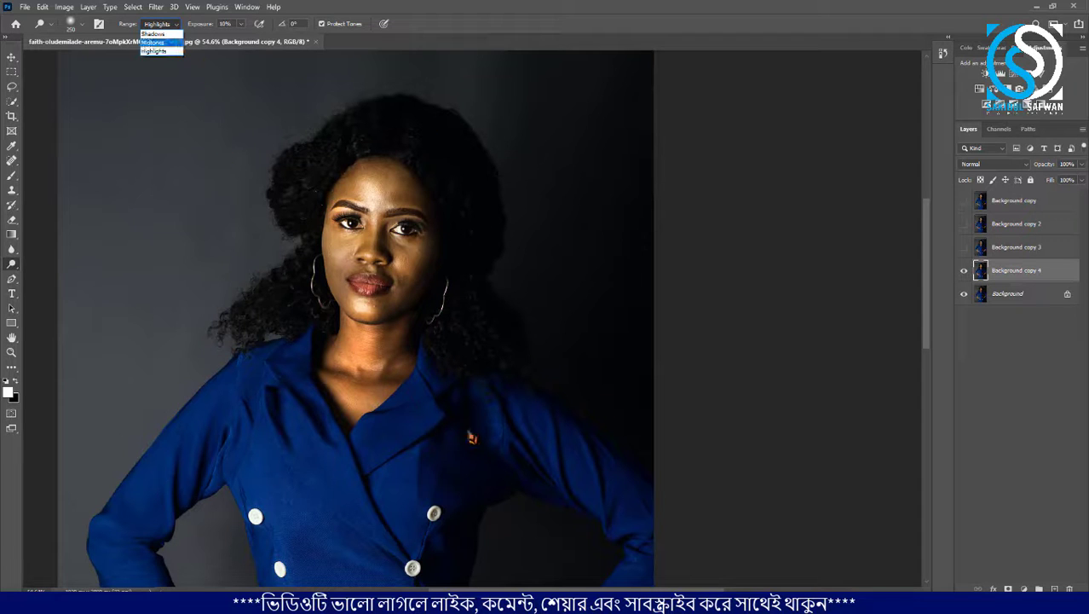
click(391, 395)
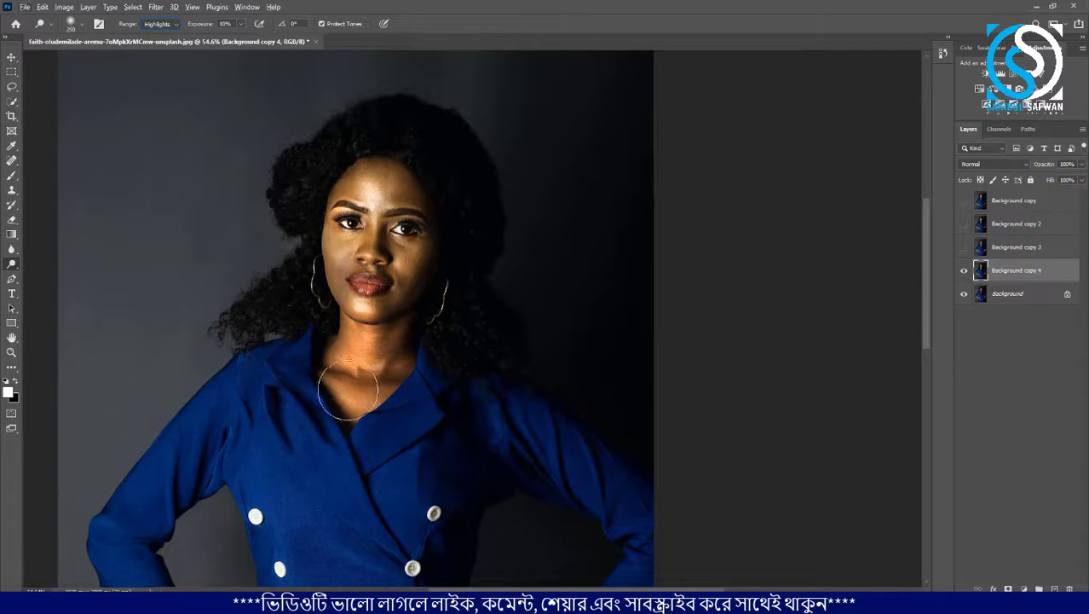
drag(414, 353, 403, 364)
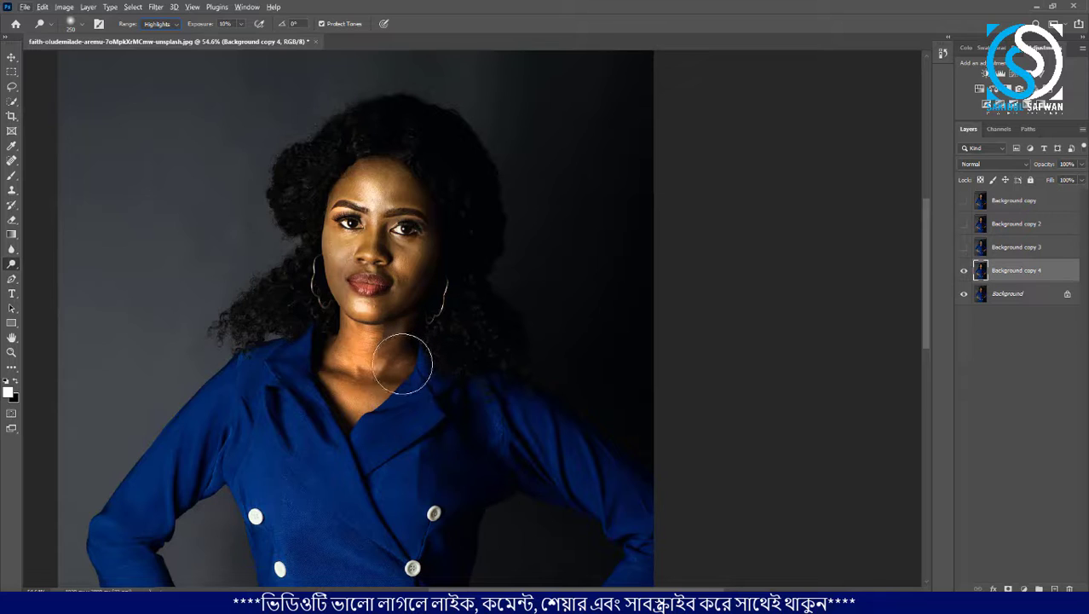